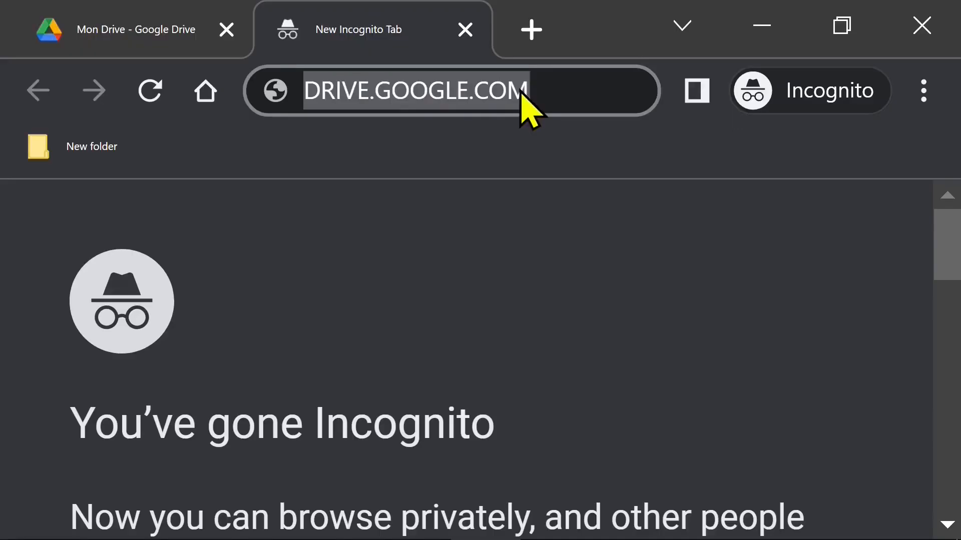
Step: Switch to Google Drive and create a new blank Google Sheets spreadsheet
click(112, 28)
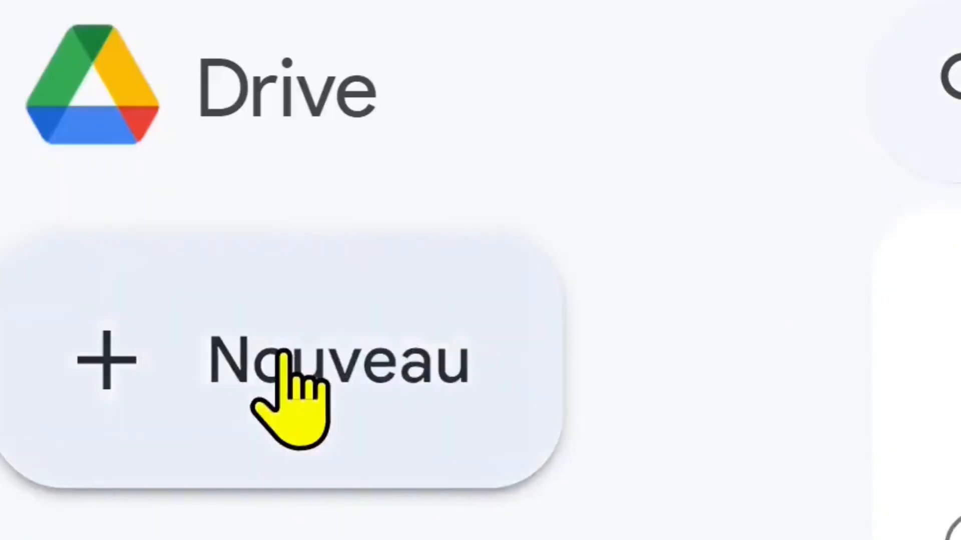
click(284, 351)
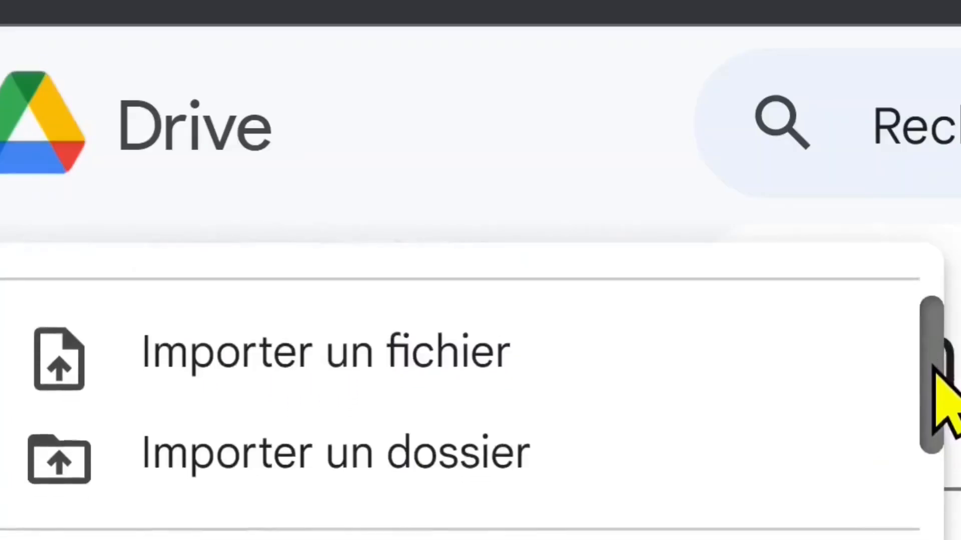
drag(932, 361, 931, 458)
mouse_move(609, 514)
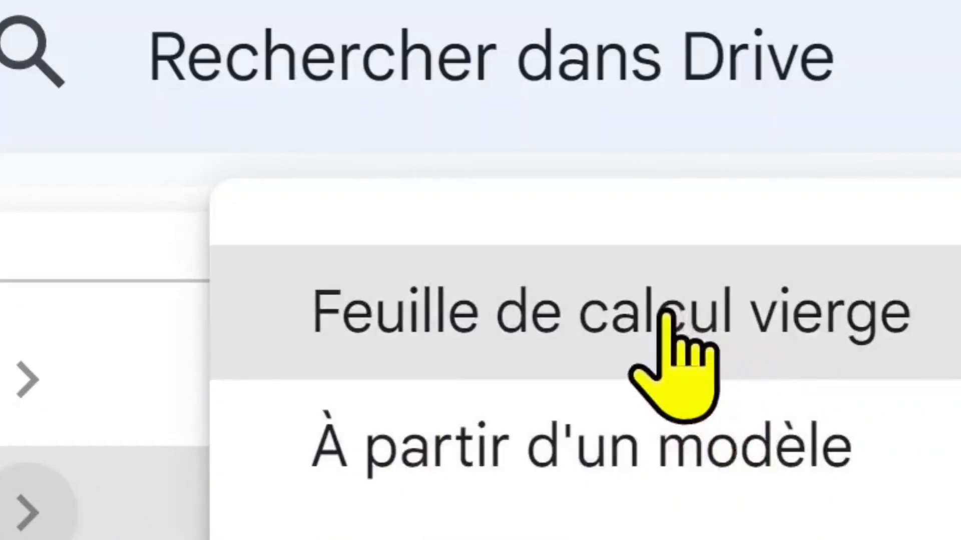
click(521, 332)
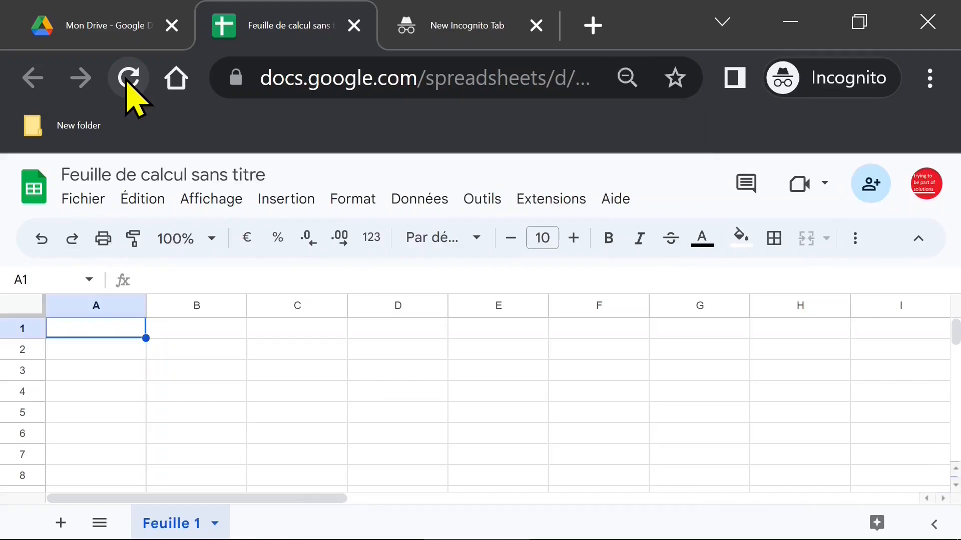
click(322, 352)
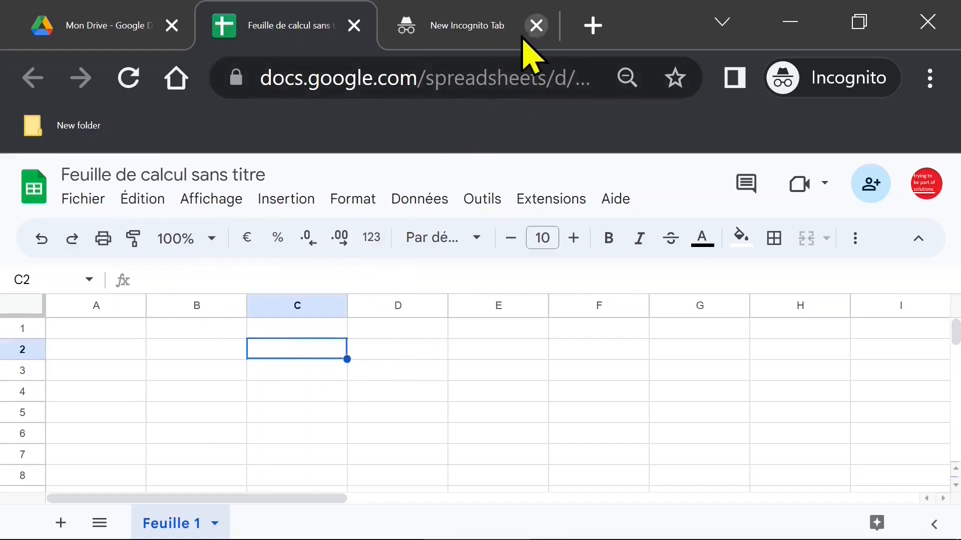
Step: Enter the shortcut address SHEET.NEW in the empty browser tab
click(476, 31)
text(SHEET)
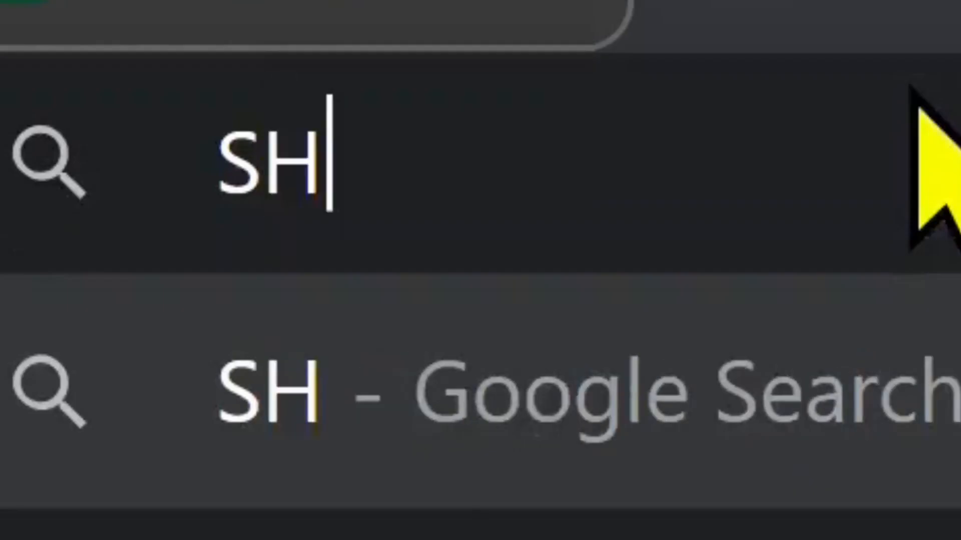
text(.NEW)
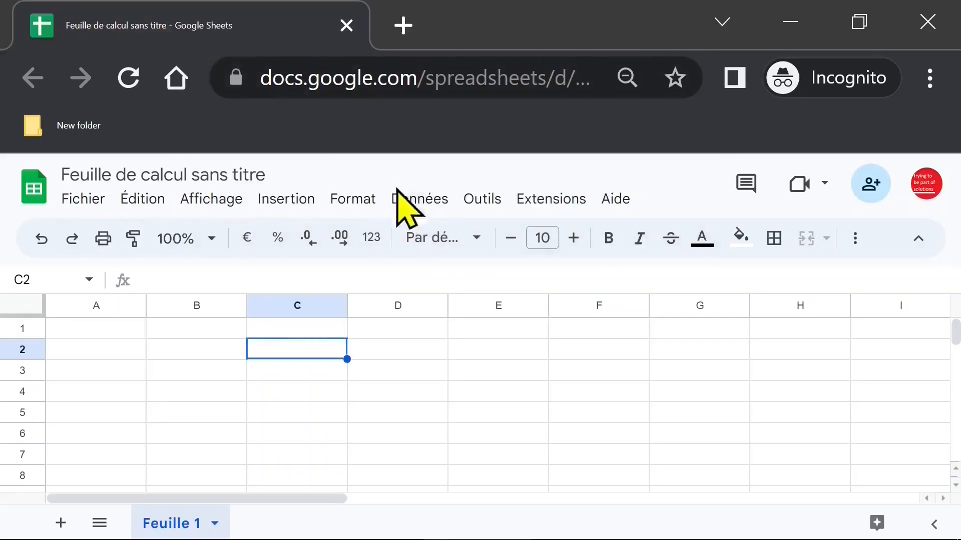
Step: Enter the headers MARCHANDISE, QUANTITE, PU and PRIX in B1:E1 and list M1 to M5 in B2:B6
click(534, 371)
click(373, 355)
click(194, 334)
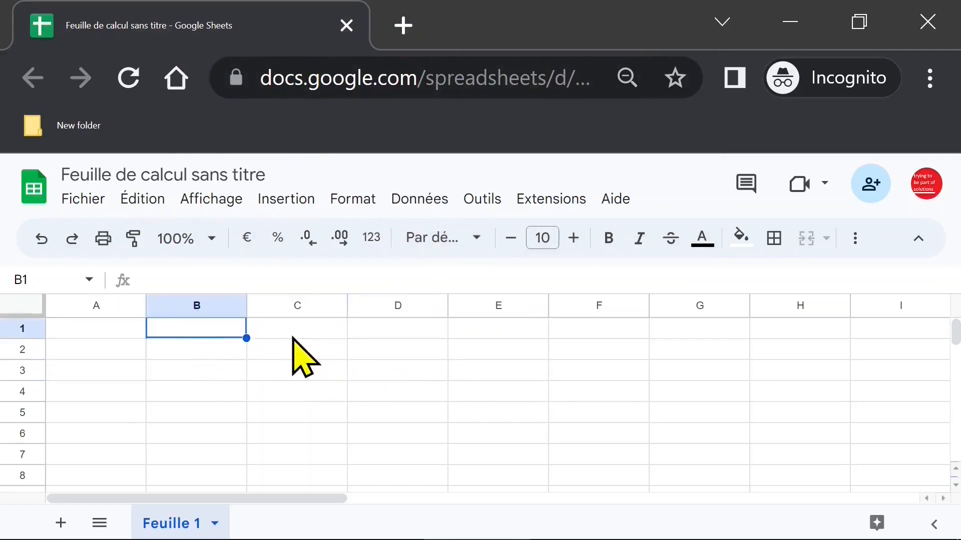
text(M1)
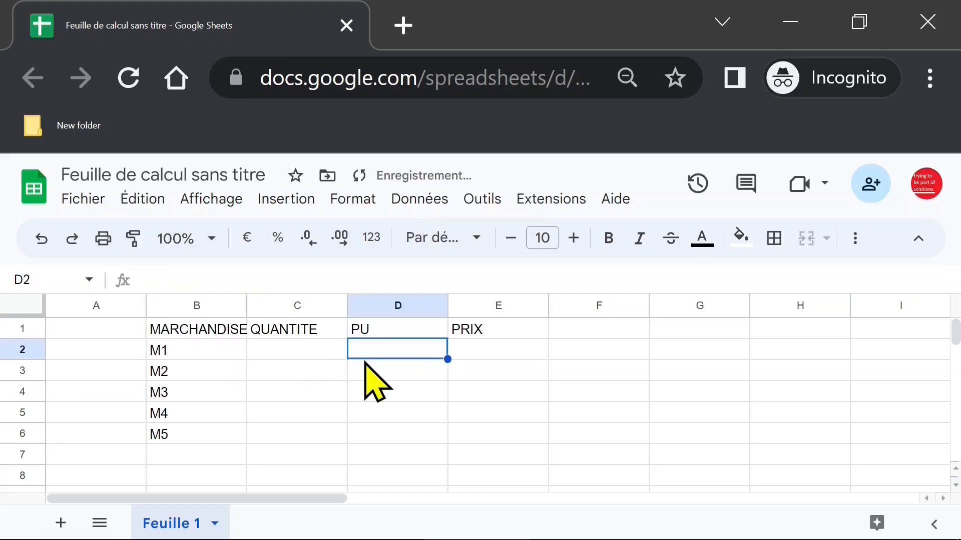
Step: Apply all inner and outer borders to the table range B1:E6
click(195, 332)
drag(195, 332, 490, 442)
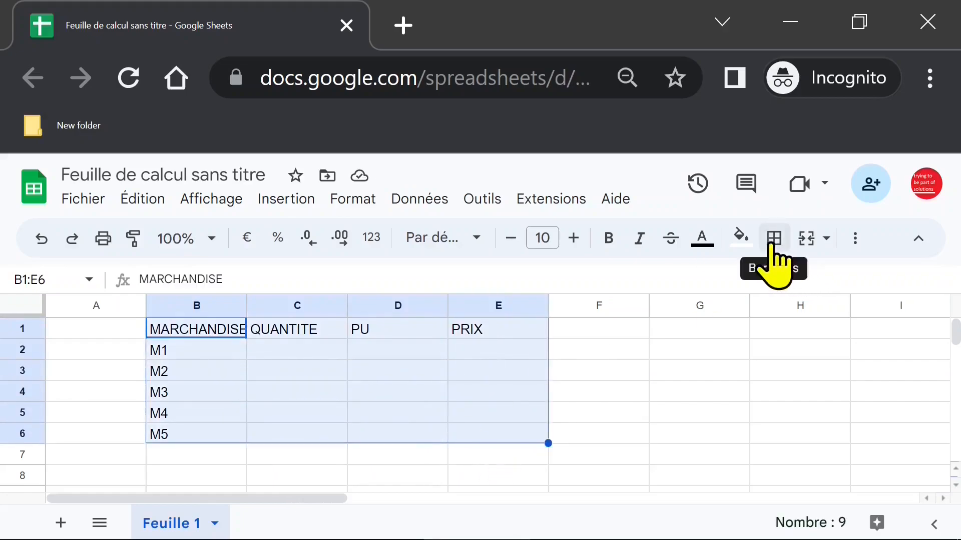
click(773, 240)
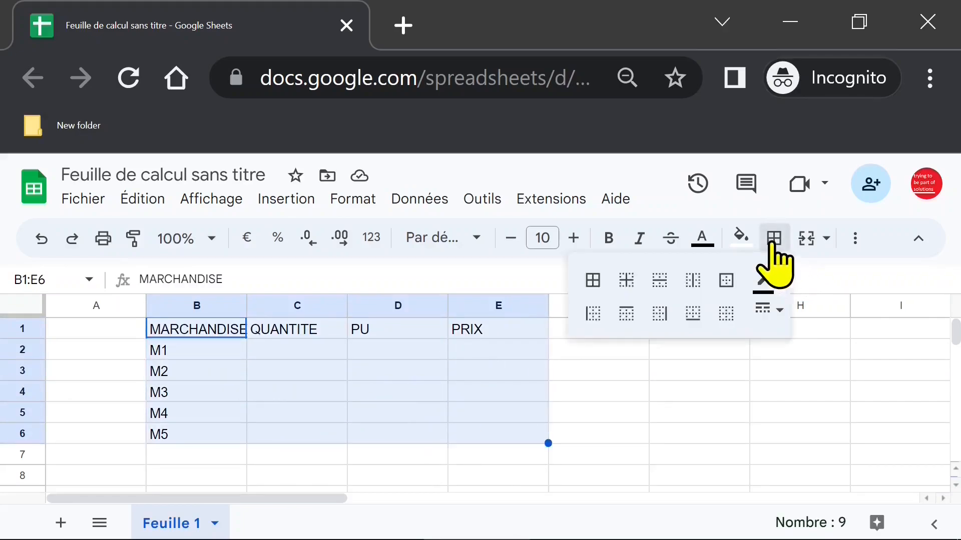
click(591, 288)
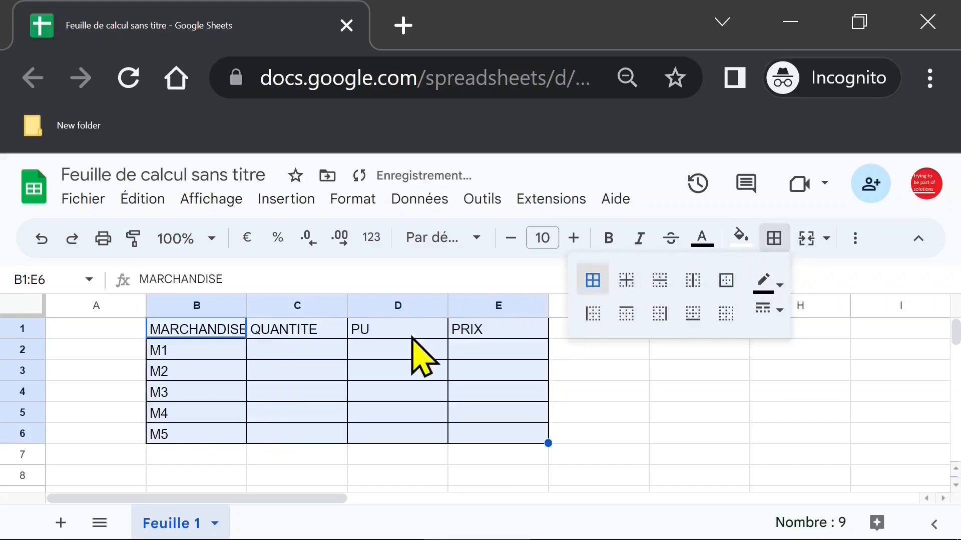
Step: Give the header cells B1:E1 white text and a dark blue fill
click(353, 329)
drag(178, 333, 478, 344)
click(742, 239)
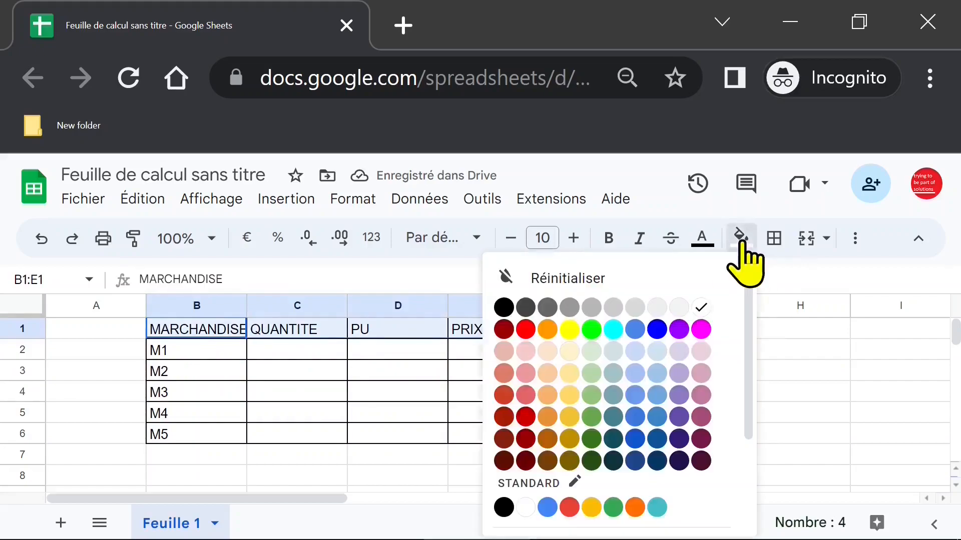
click(657, 329)
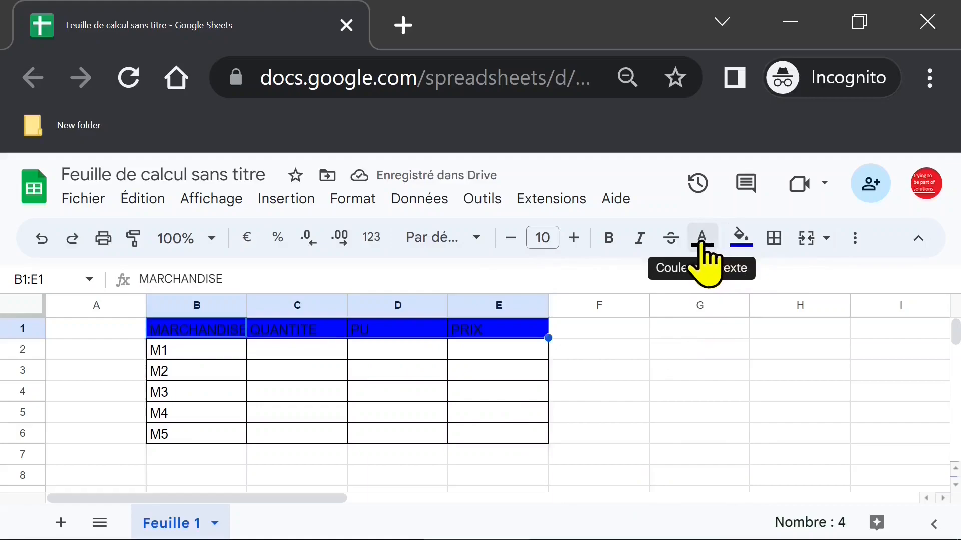
click(701, 244)
click(900, 308)
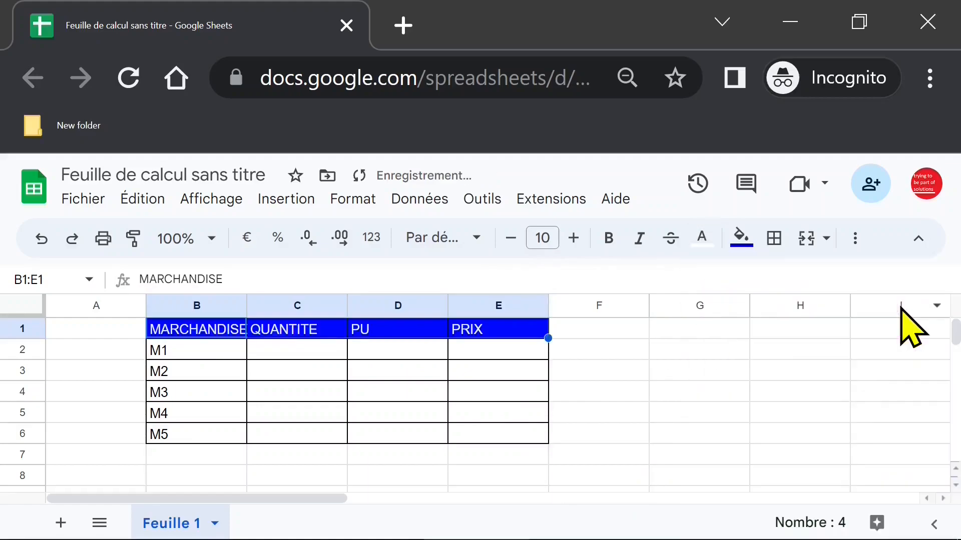
click(741, 240)
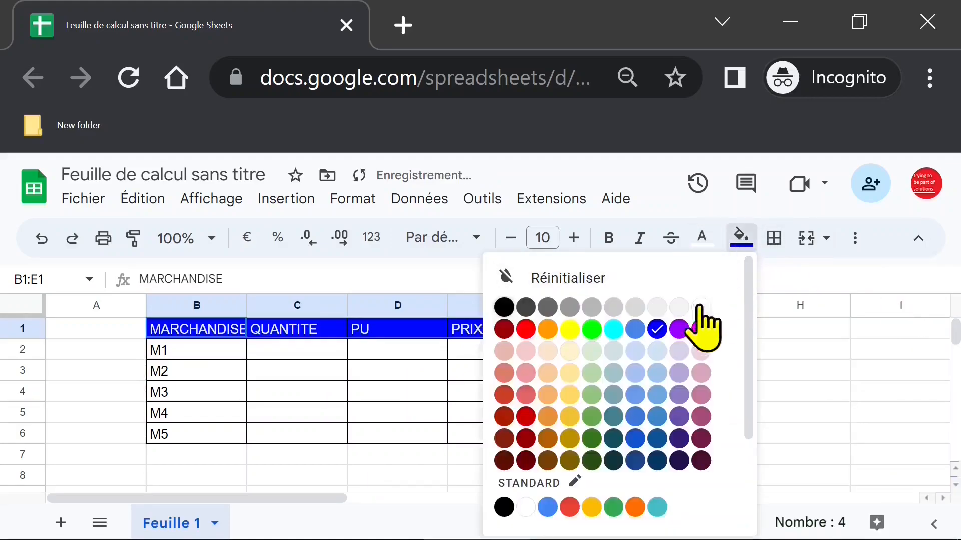
click(657, 460)
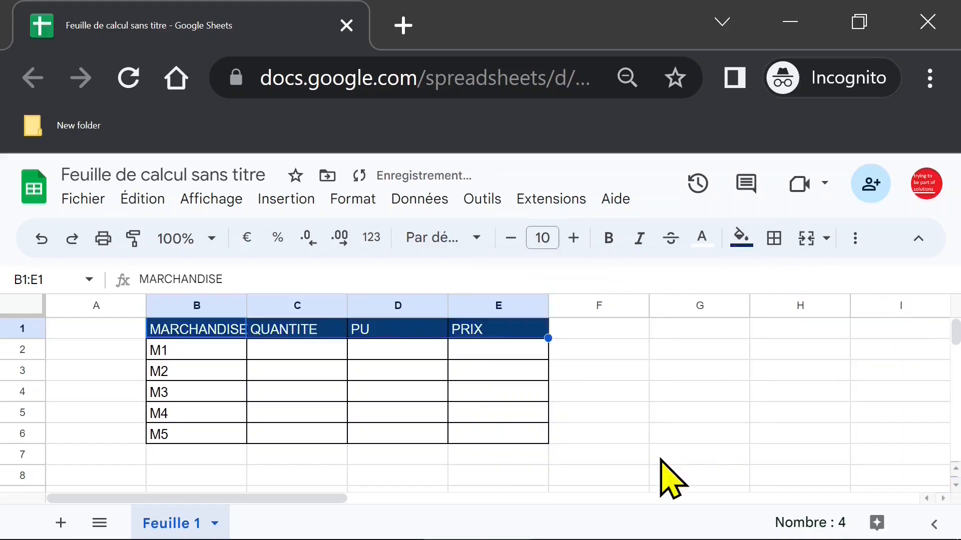
Step: Increase the font size of the header cells B1:E1 to 19
click(573, 238)
click(573, 238)
click(574, 238)
click(573, 238)
click(573, 238)
click(574, 238)
click(573, 239)
click(574, 238)
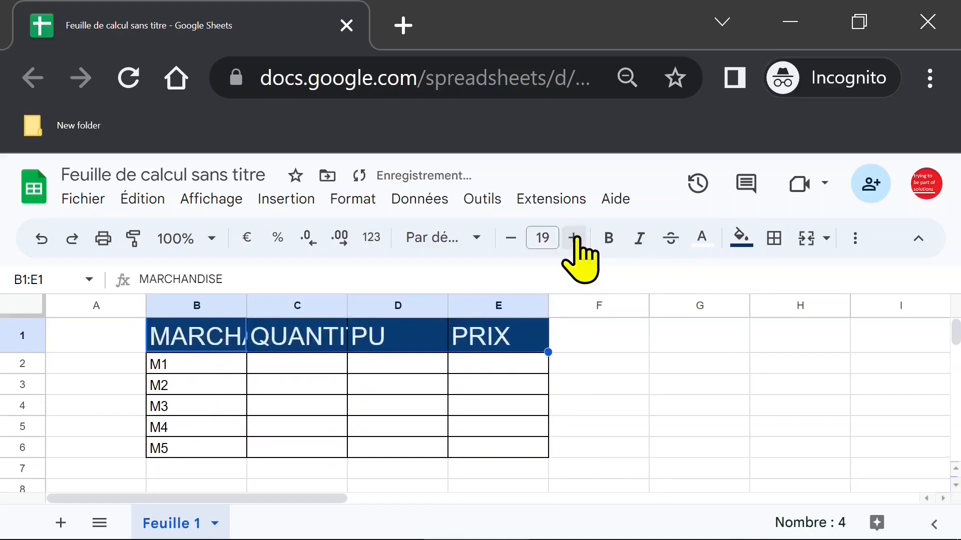
click(573, 239)
click(398, 364)
click(292, 363)
click(221, 340)
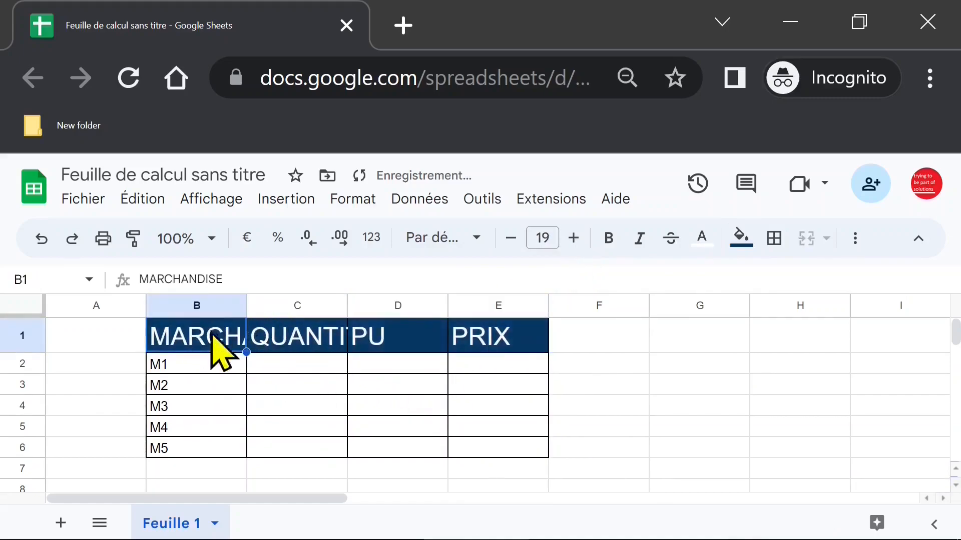
click(199, 303)
click(280, 303)
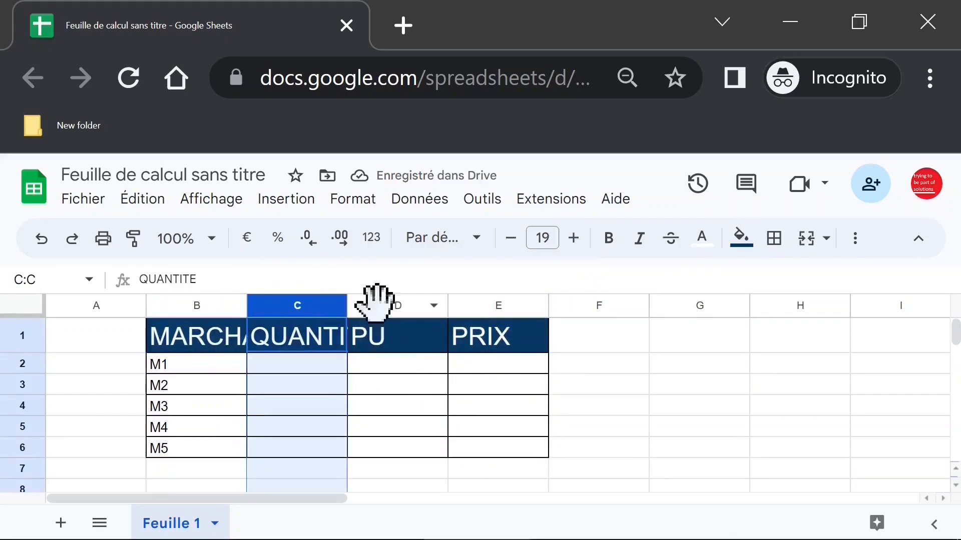
click(388, 304)
click(484, 306)
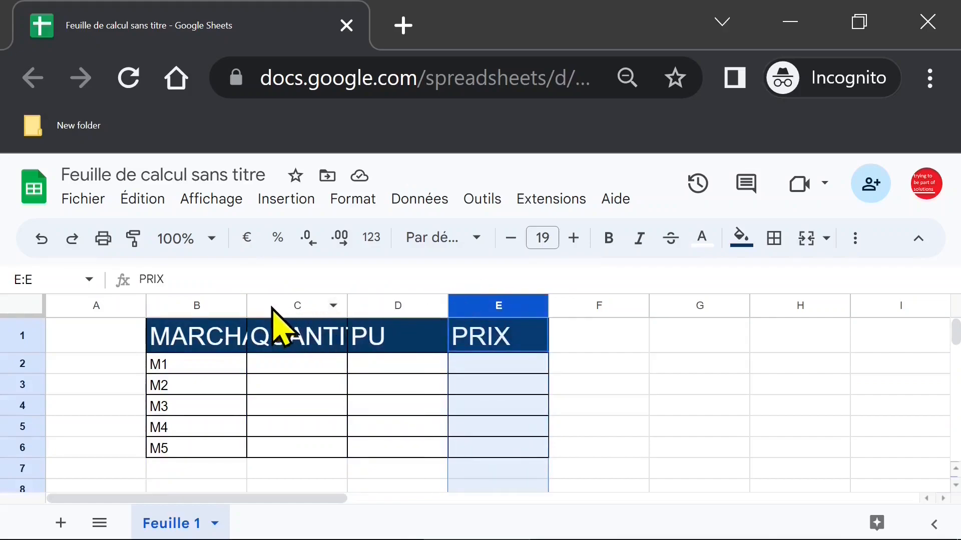
click(255, 304)
Step: Auto-fit the widths of the MARCHANDISE and QUANTITE columns to their header text
click(216, 304)
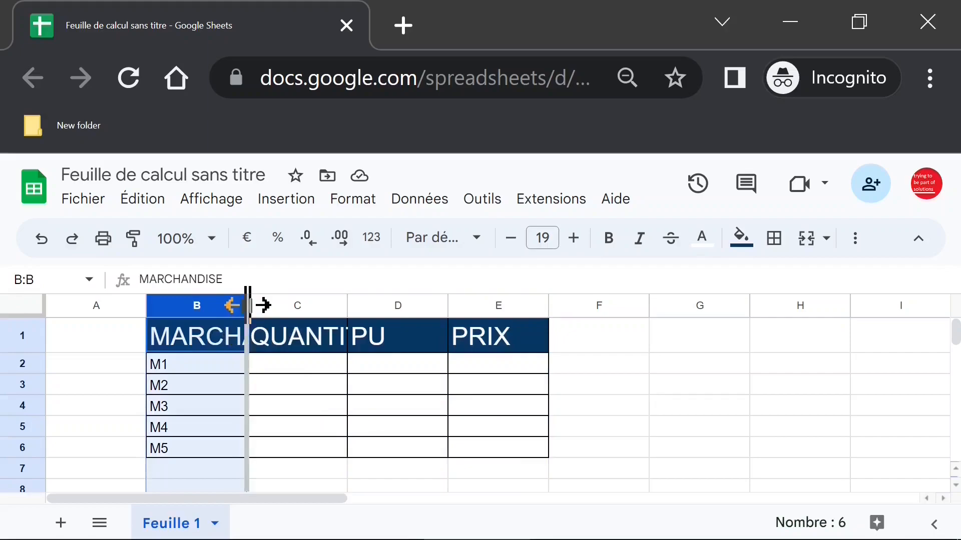
double_click(248, 306)
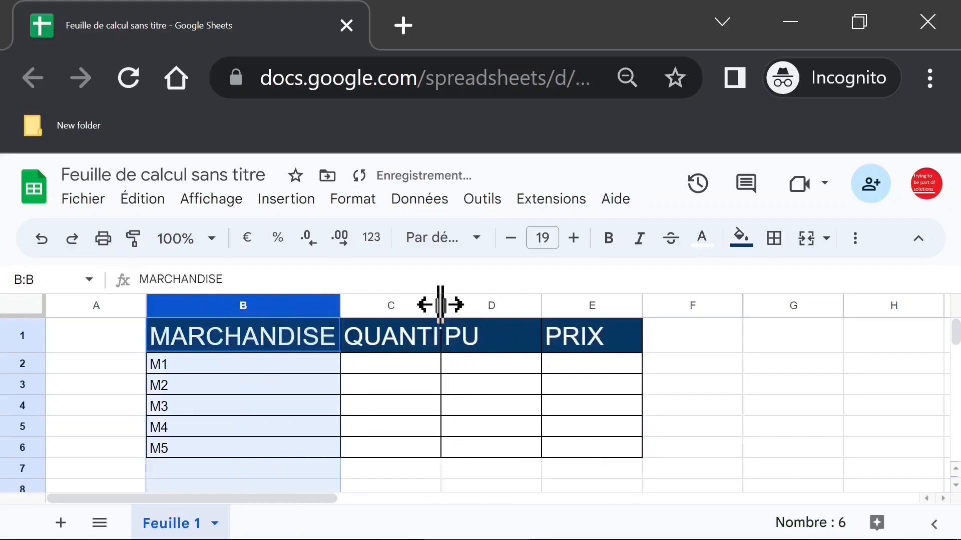
double_click(440, 305)
click(639, 359)
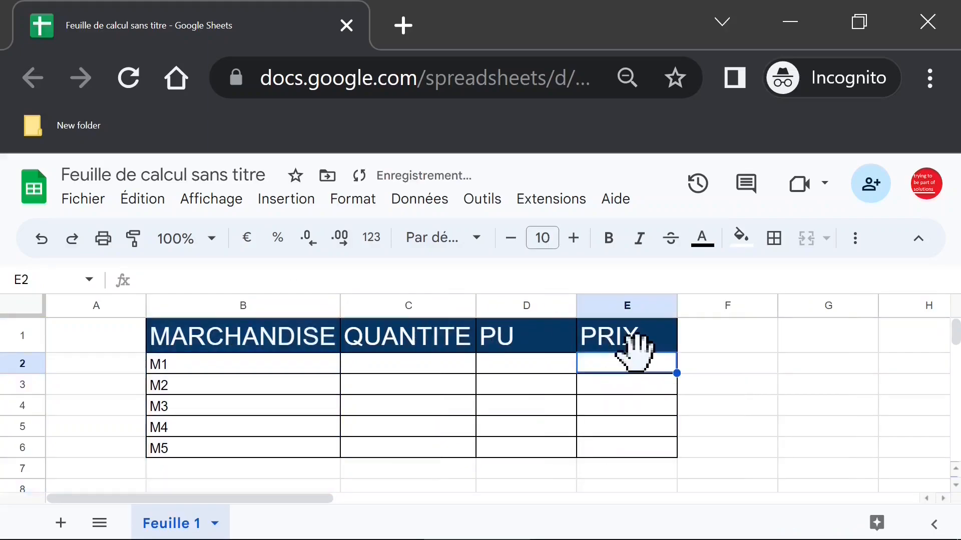
Step: Enter the label TOTAL in B7 below the merchandise list and hide the menus above the sheet
click(263, 469)
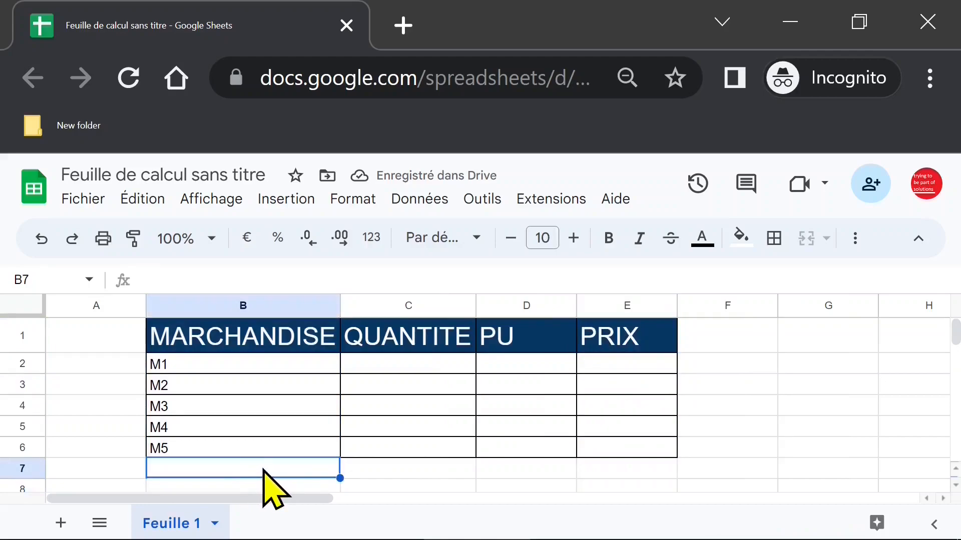
text(T)
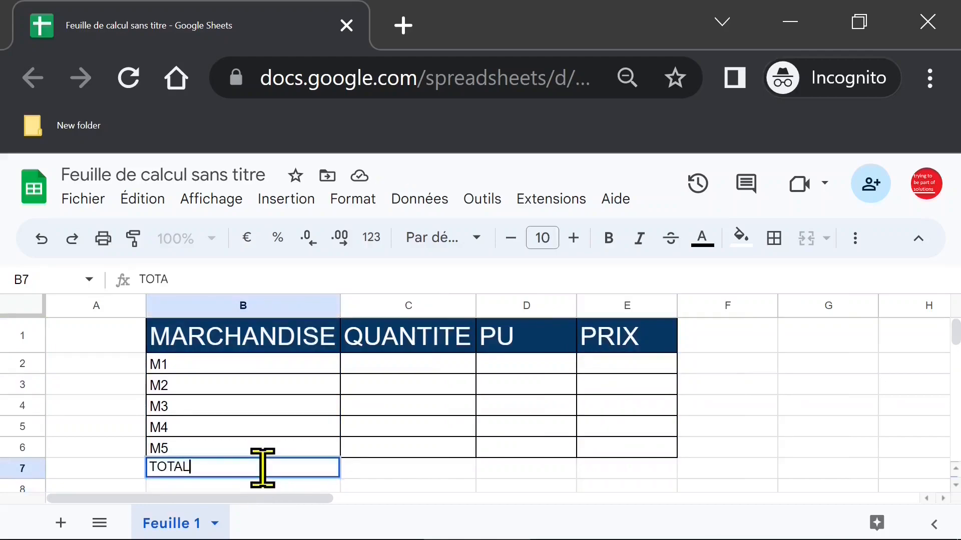
text(OTAL)
click(412, 468)
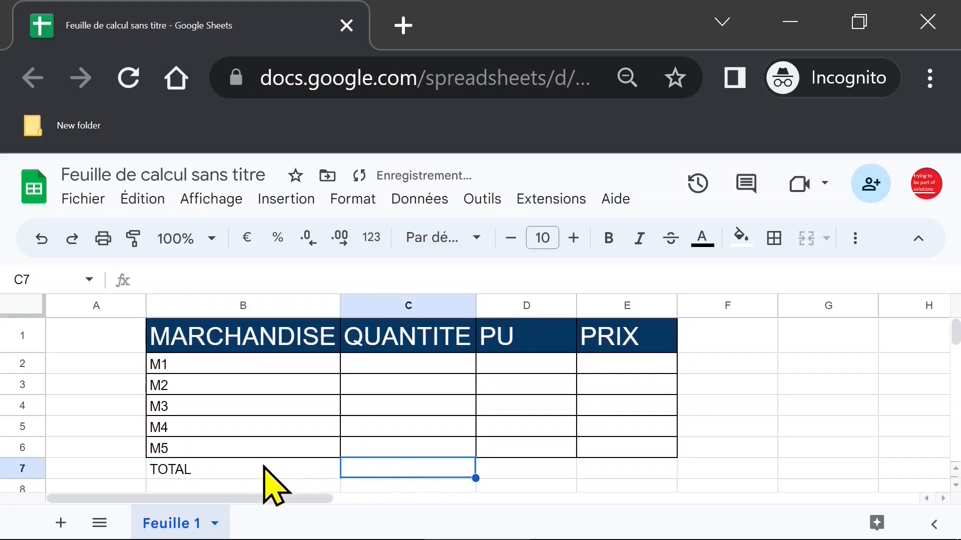
click(262, 468)
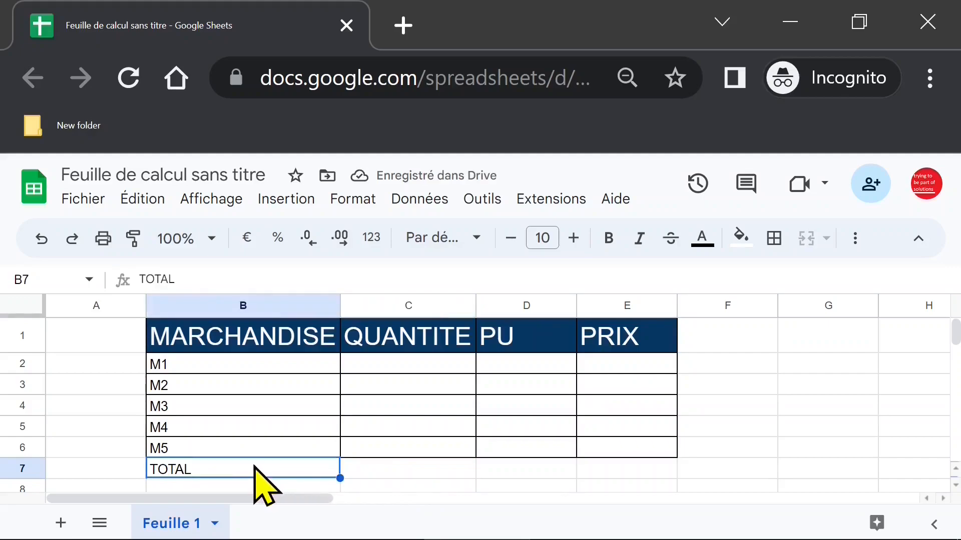
click(919, 240)
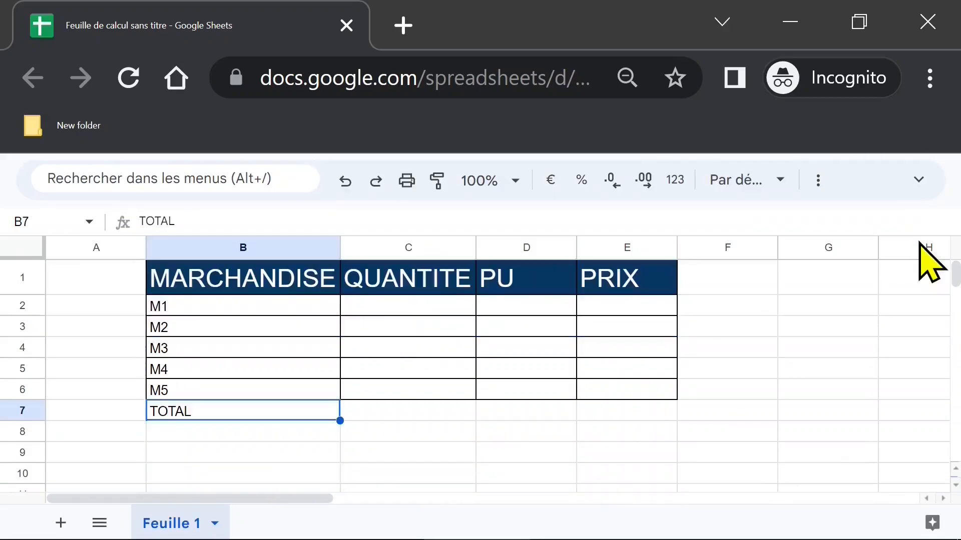
click(372, 405)
click(236, 307)
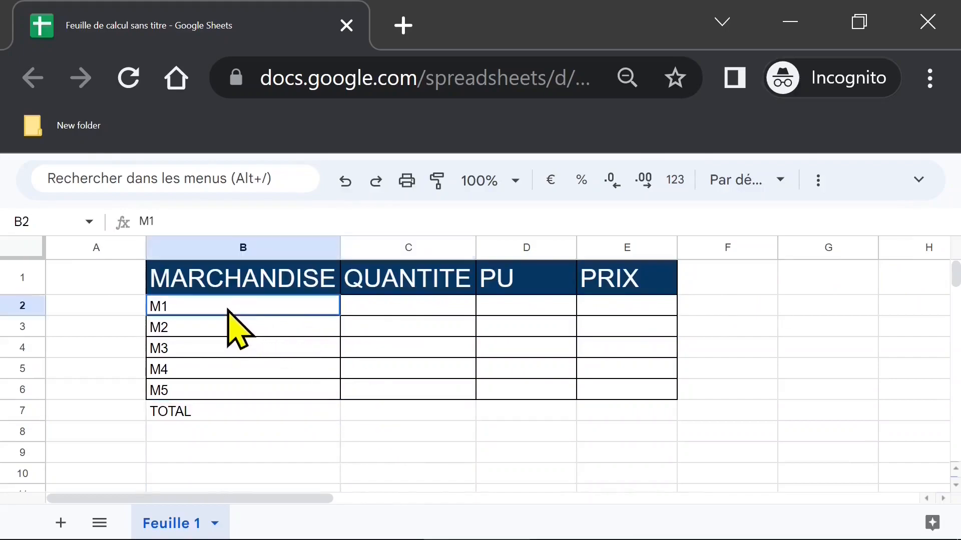
click(399, 305)
drag(388, 315, 392, 389)
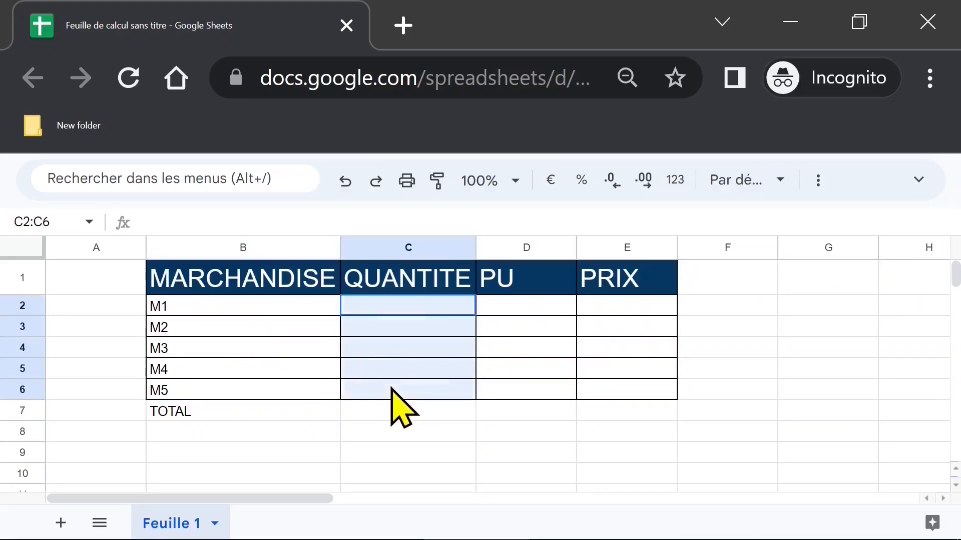
drag(521, 308, 525, 393)
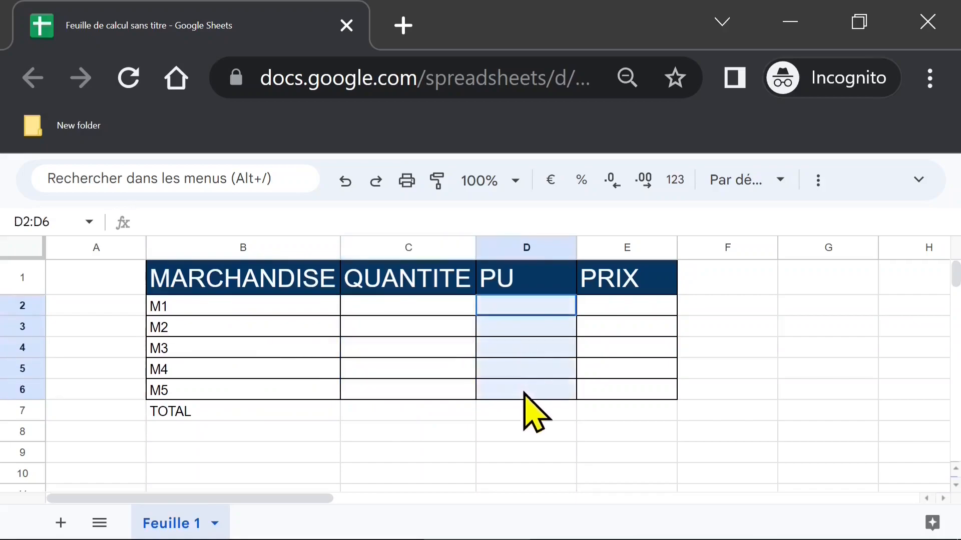
click(640, 314)
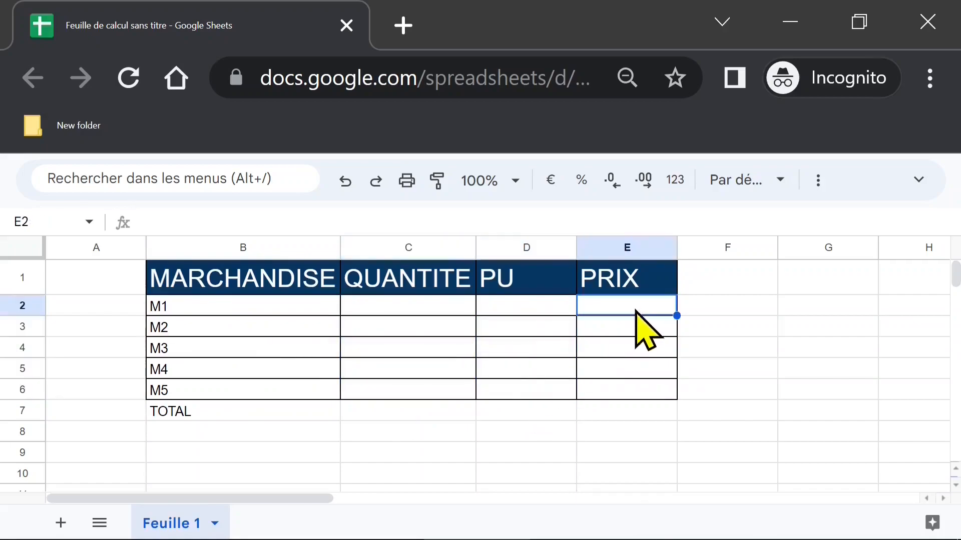
text(+)
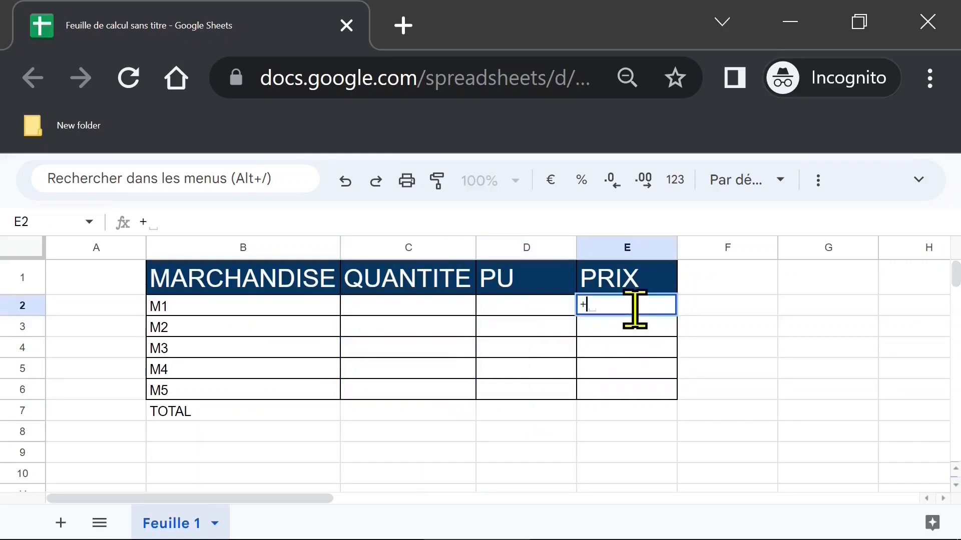
key(Tab)
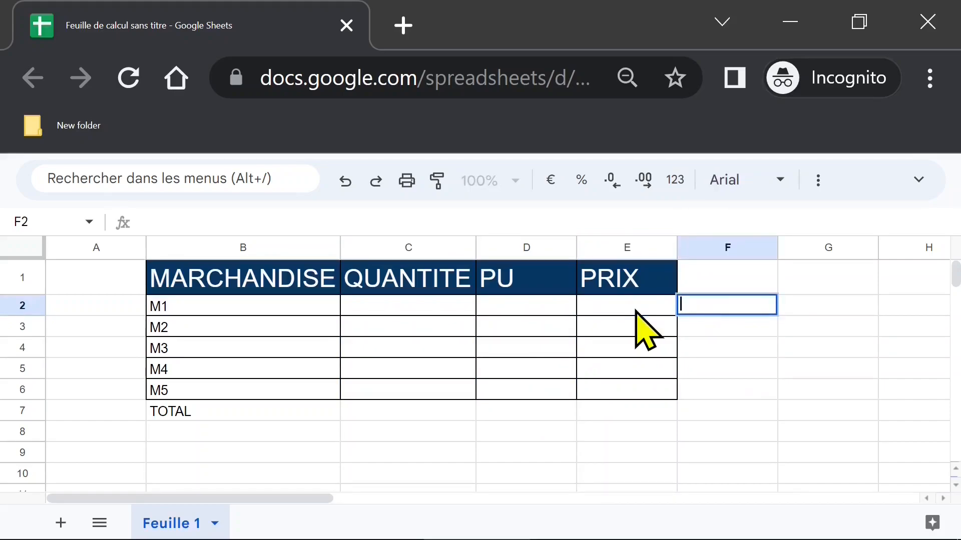
Step: Enter the formula =C2*D2 in E2 to calculate the price of M1
click(620, 306)
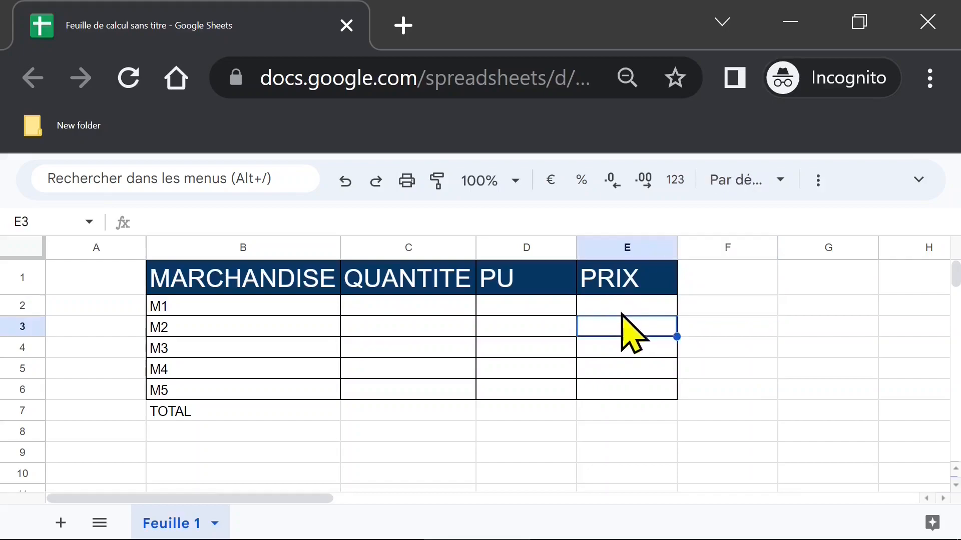
text(=)
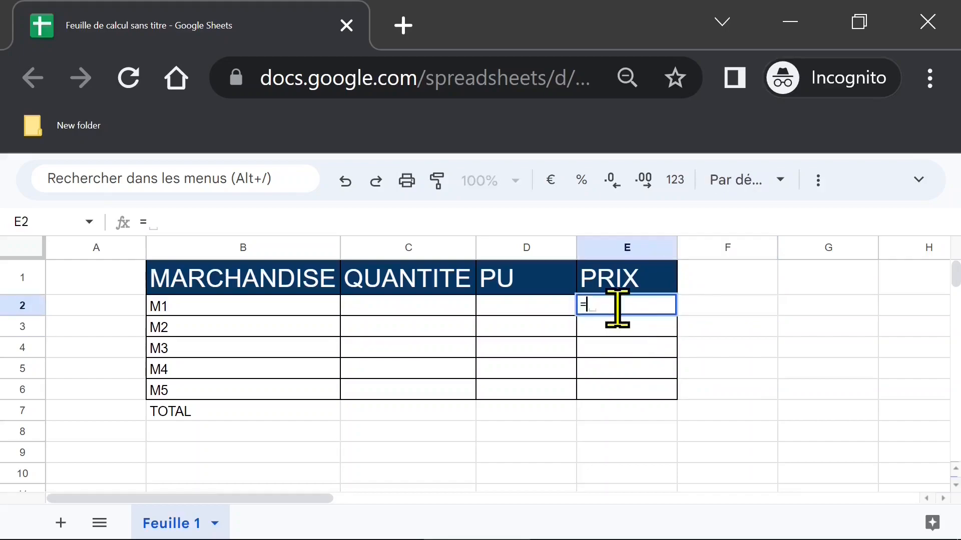
click(420, 310)
text(*)
click(506, 307)
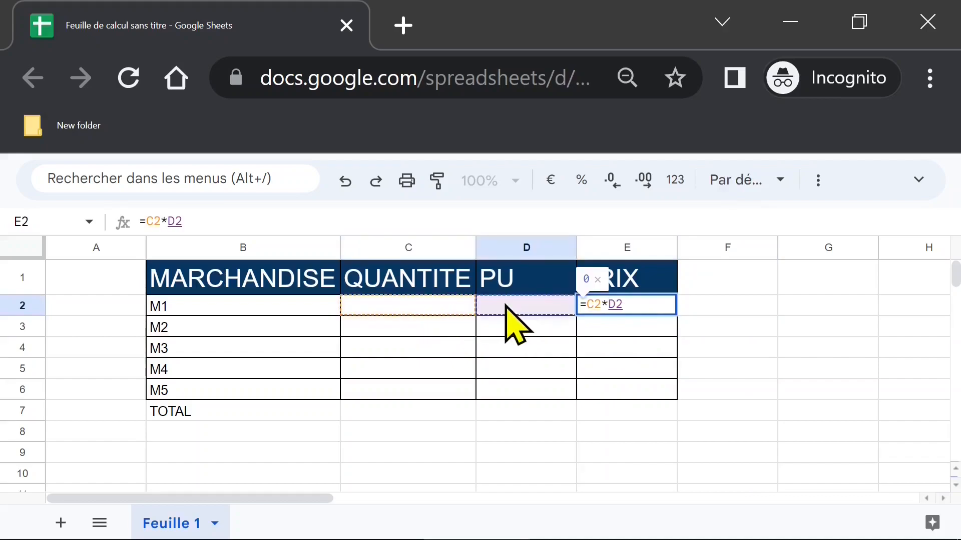
key(Return)
click(651, 307)
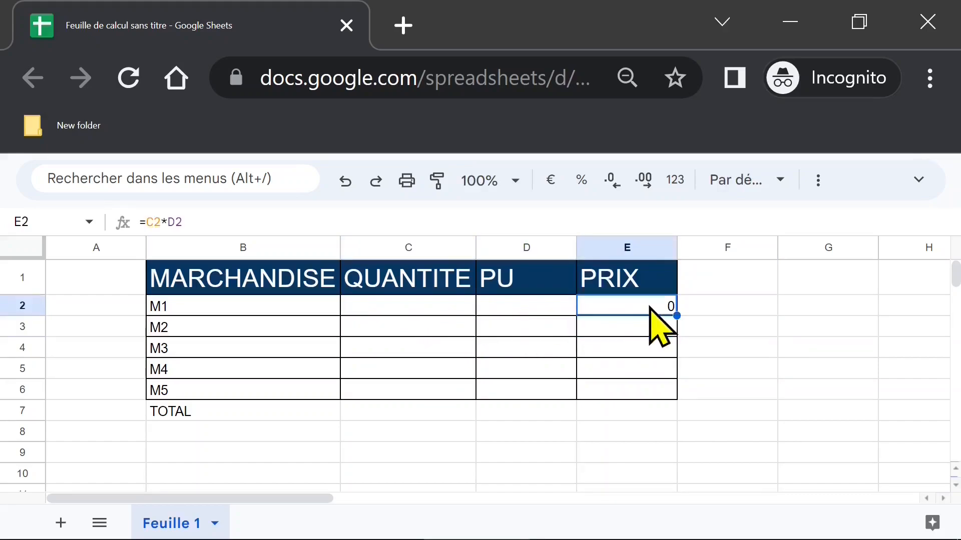
Step: Enter =ALEA.ENTRE.BORNES(1;100) in C2 to generate a random quantity for M1
click(422, 307)
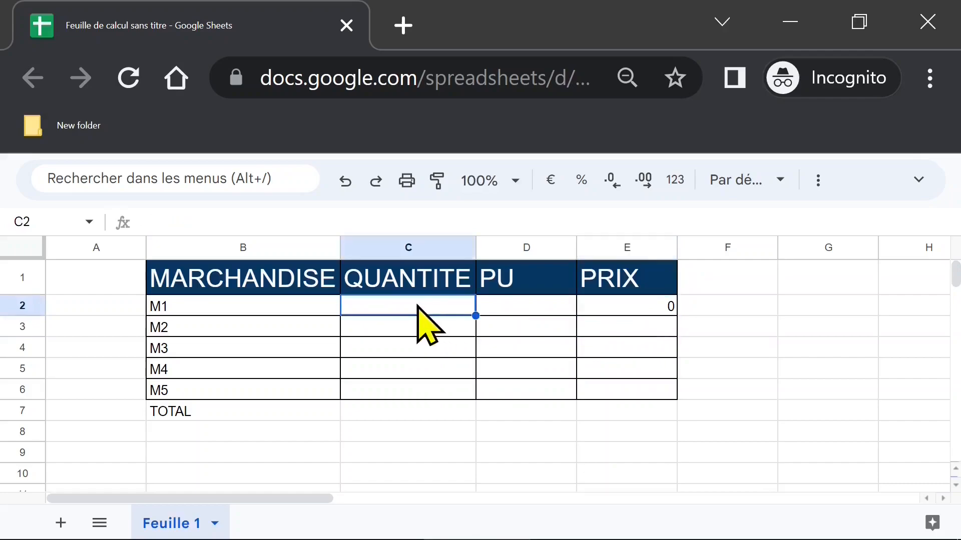
drag(416, 308, 417, 386)
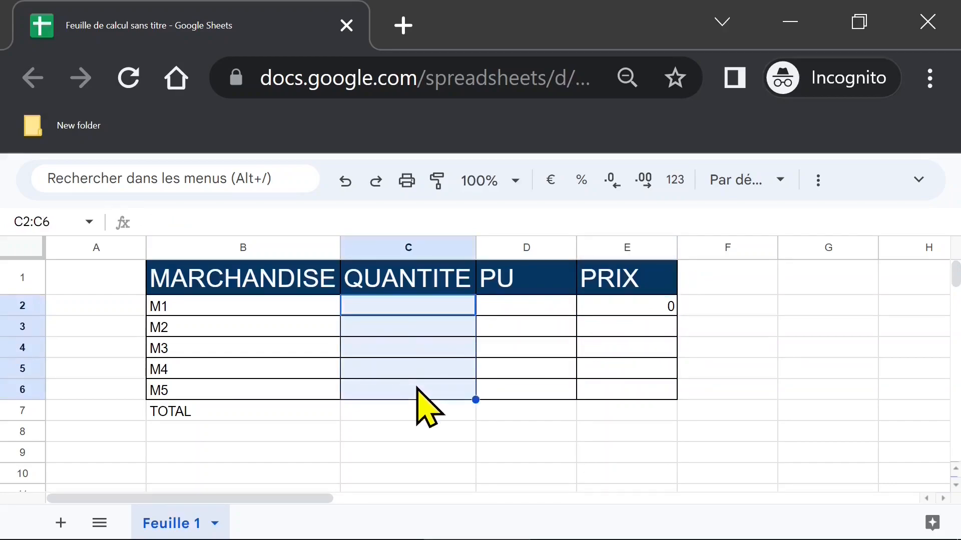
click(413, 309)
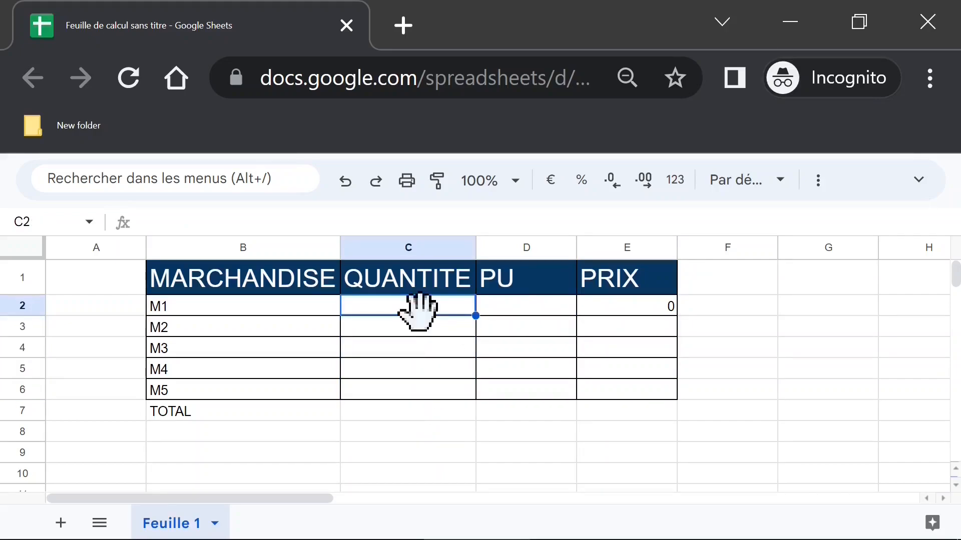
text(=all)
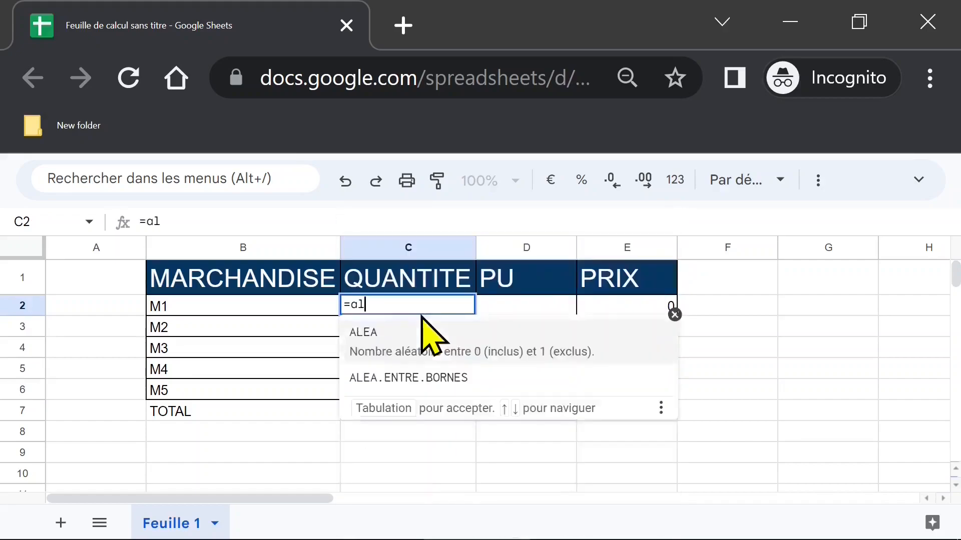
key(BackSpace)
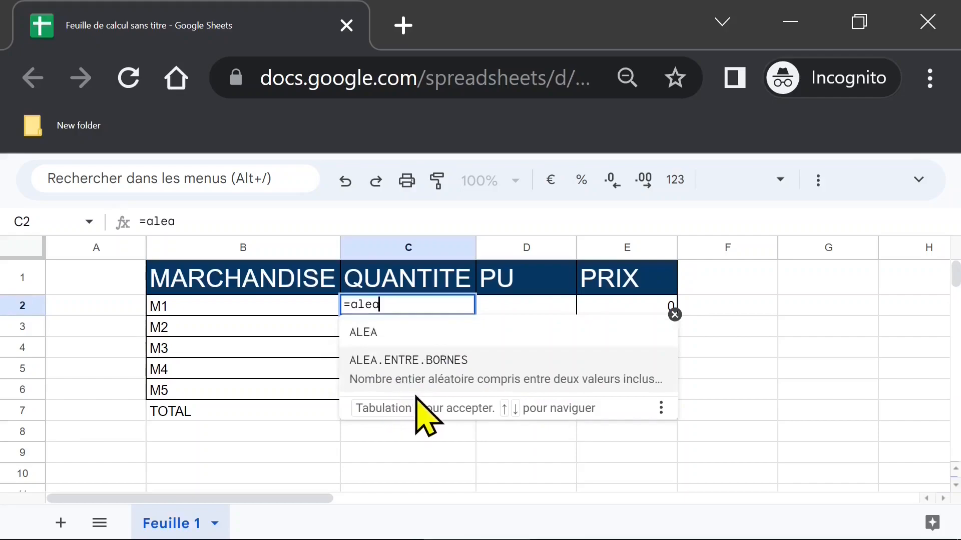
click(401, 370)
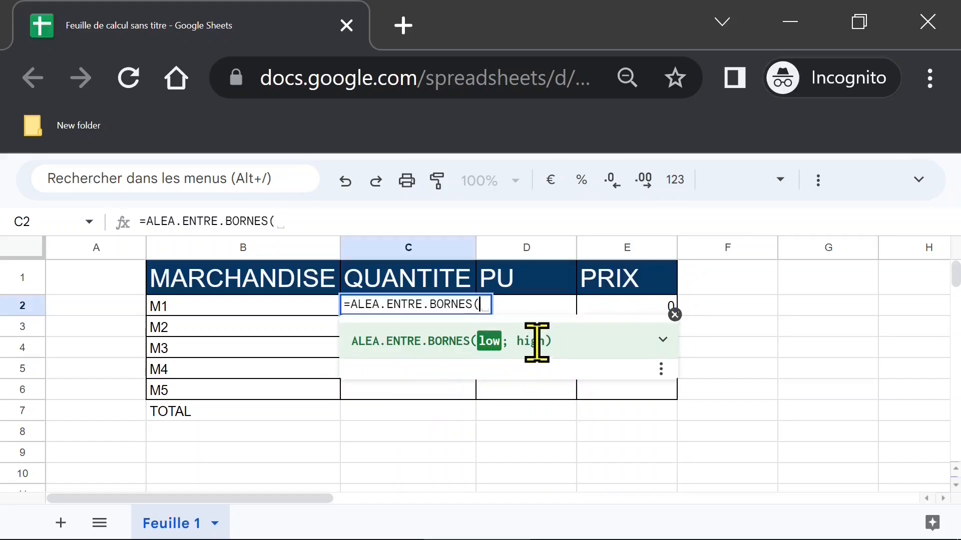
text(1;100)
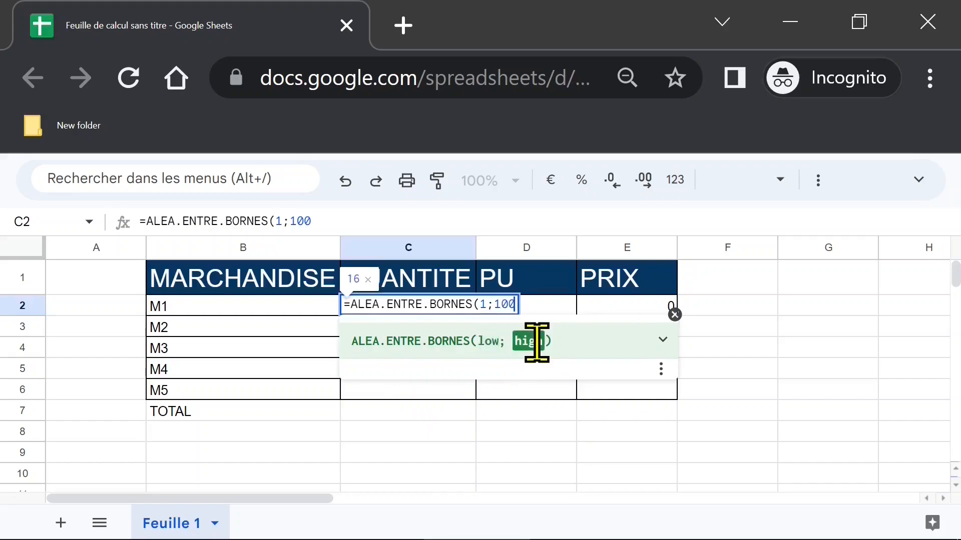
key(Return)
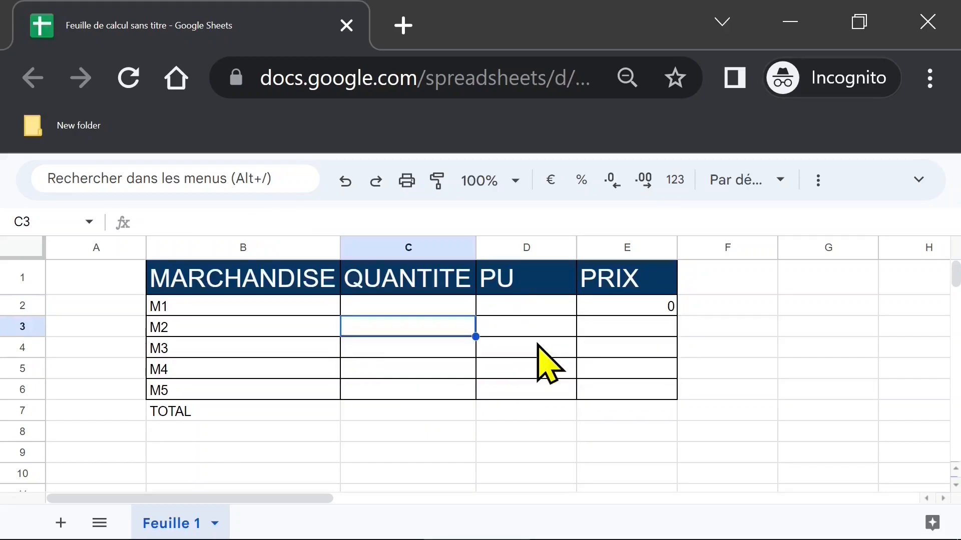
click(454, 306)
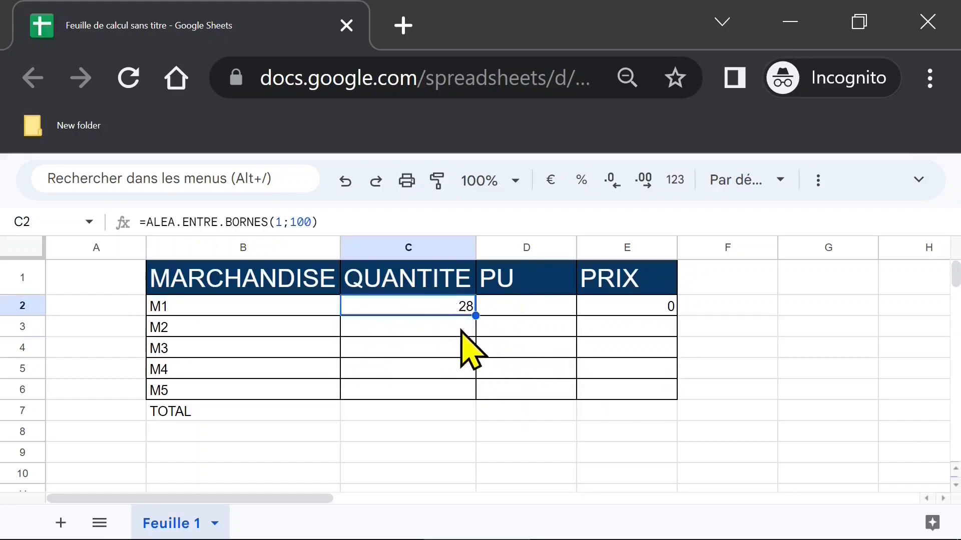
Step: Fill the random quantity formula from C2 down to C6, and undo the fill
click(457, 331)
click(454, 309)
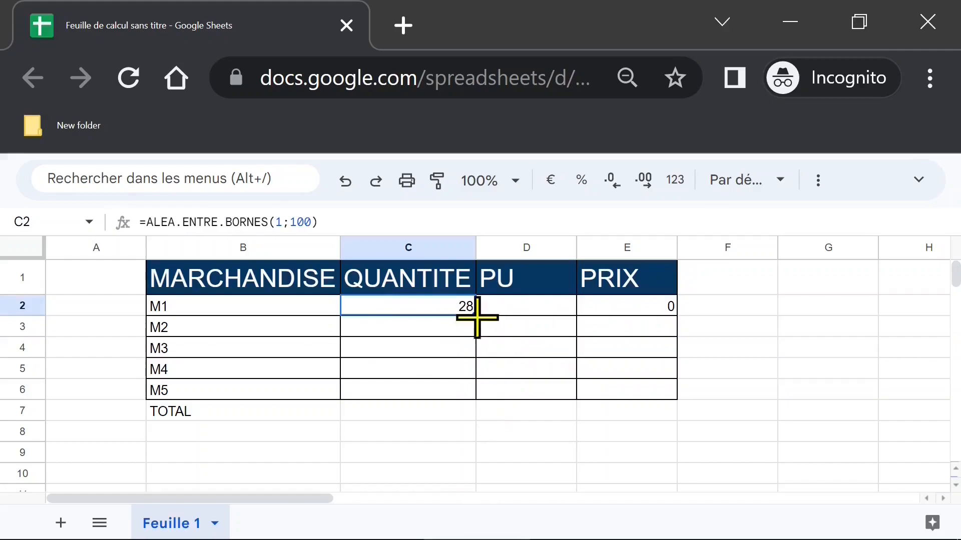
drag(476, 318, 472, 400)
click(528, 433)
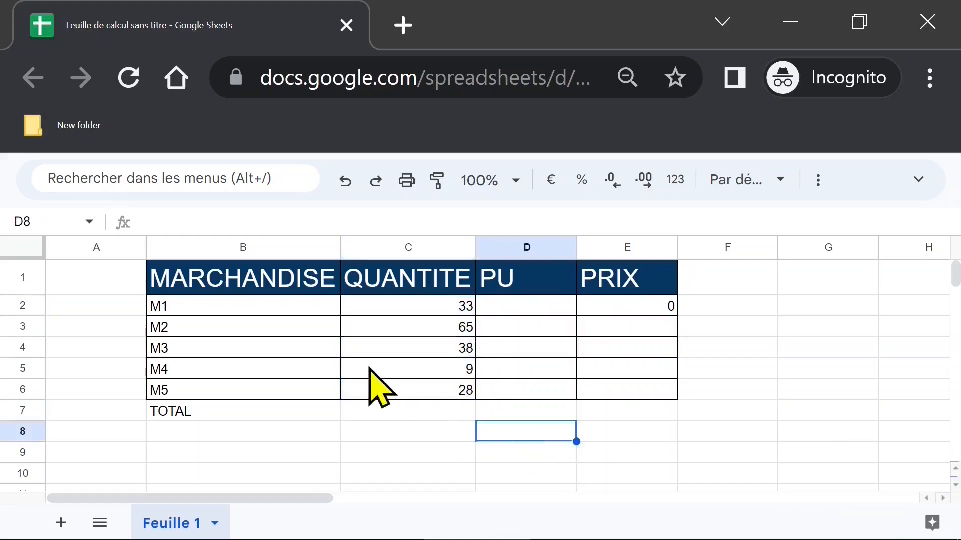
click(345, 183)
Step: Copy the random quantity formula in C2 and paste it into C3:C6
key(ctrl+c)
click(450, 329)
drag(450, 328, 445, 392)
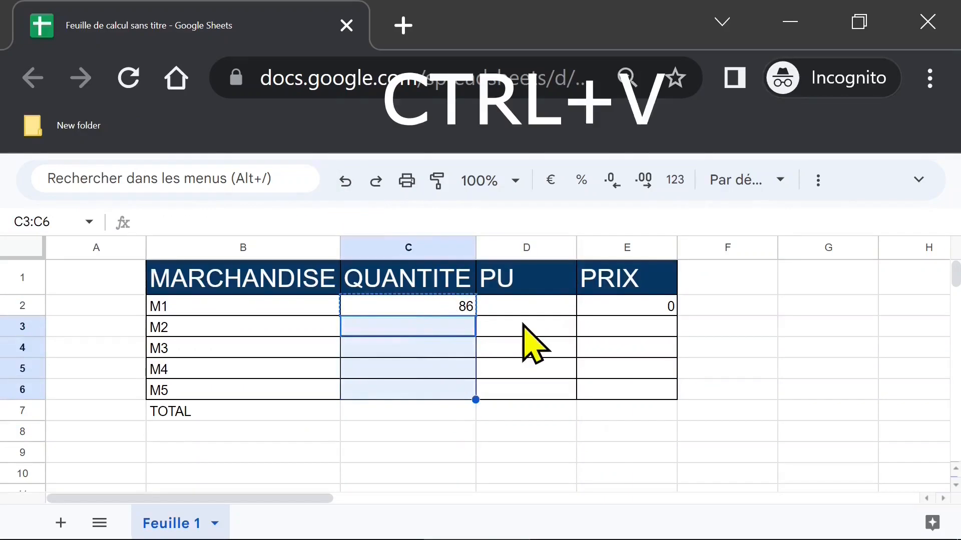
key(ctrl+v)
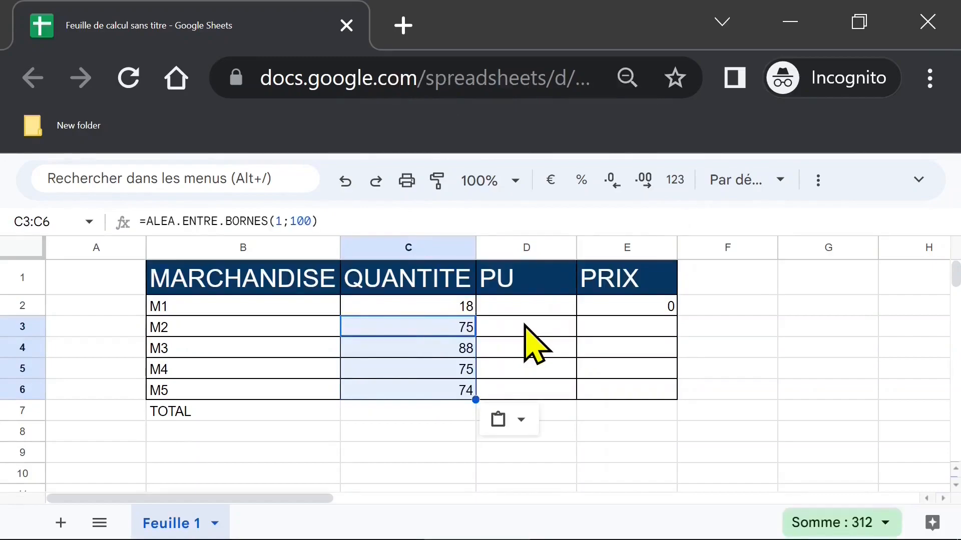
click(524, 326)
Step: Enter the unit prices 10, 15, 18, 22 and 44 in D2:D6
click(520, 308)
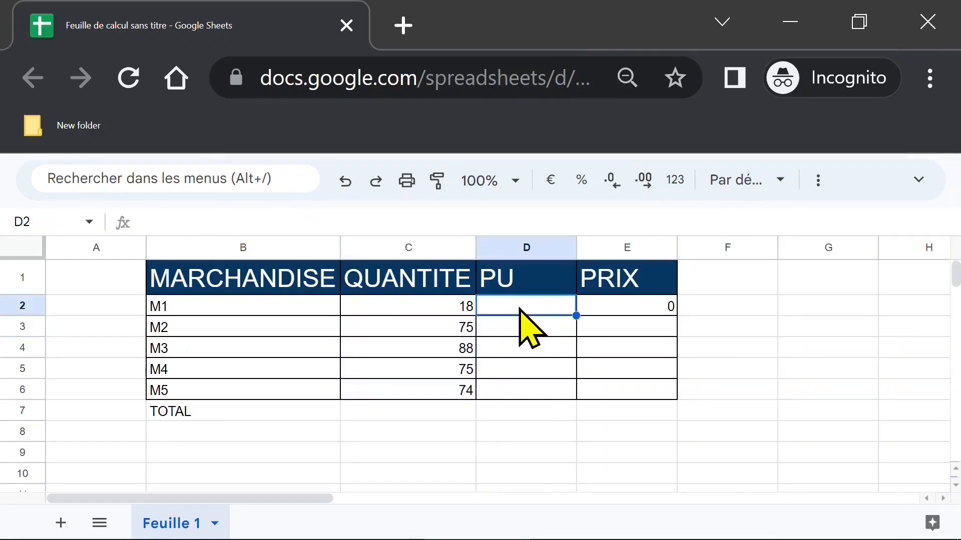
text(10)
key(Return)
text(15)
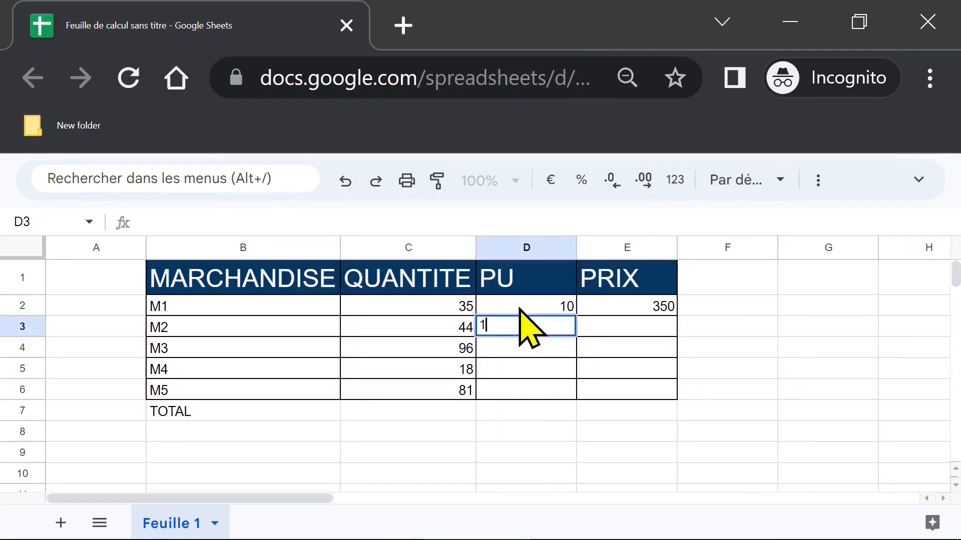
key(Return)
text(18)
key(Return)
text(22)
key(Return)
text(44)
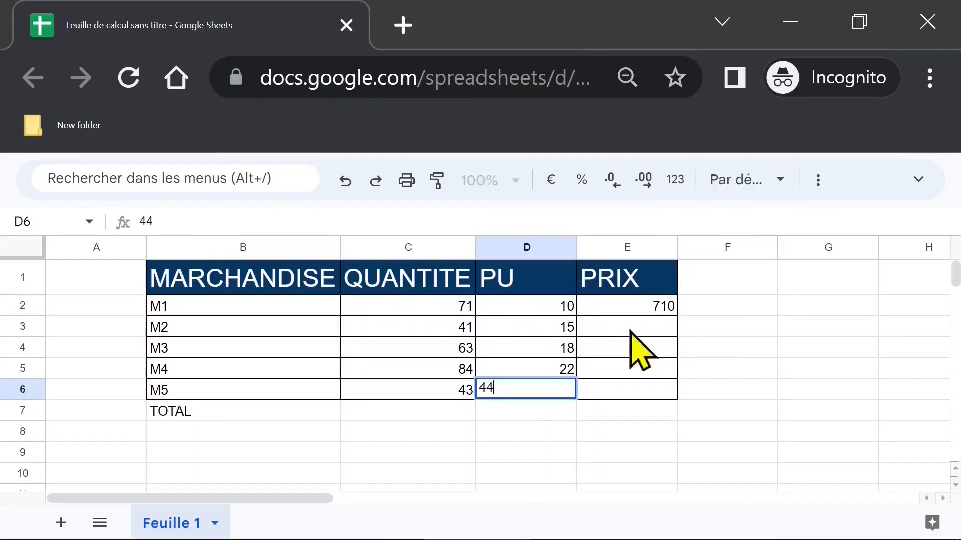
click(703, 331)
Step: Fill the price formula from E2 down to E6
click(646, 307)
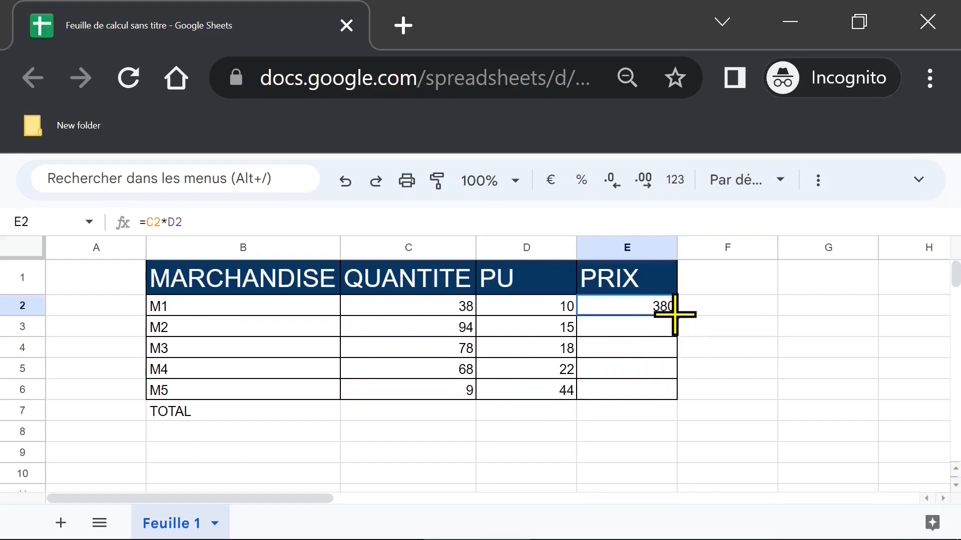
drag(675, 323, 674, 356)
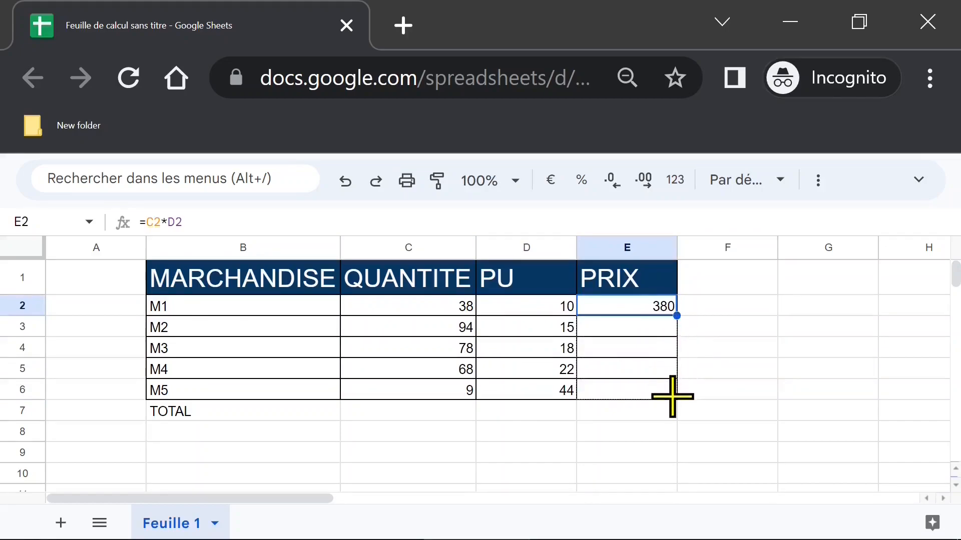
drag(672, 396, 673, 396)
Step: Format the unit prices in D2:D6 as euro currency
click(528, 312)
drag(527, 311, 525, 392)
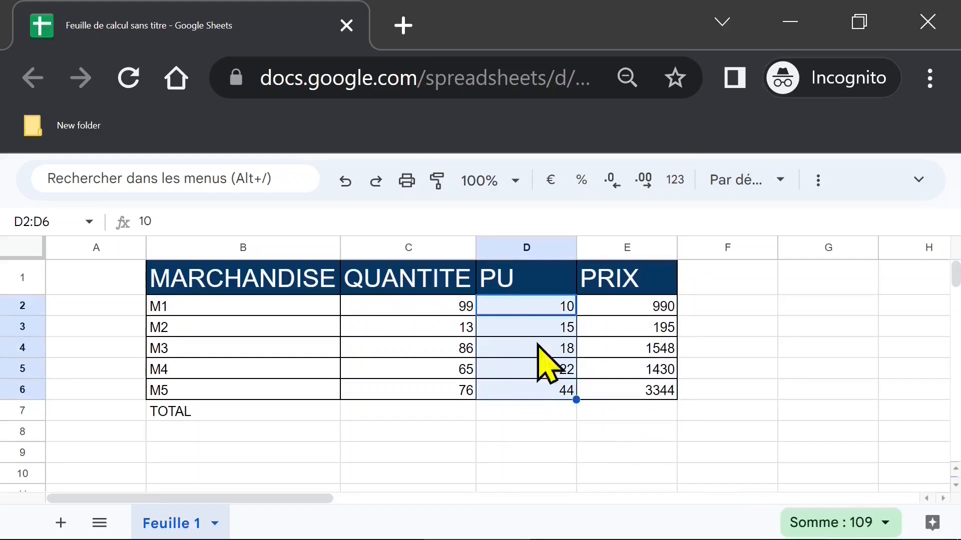
click(550, 181)
click(430, 309)
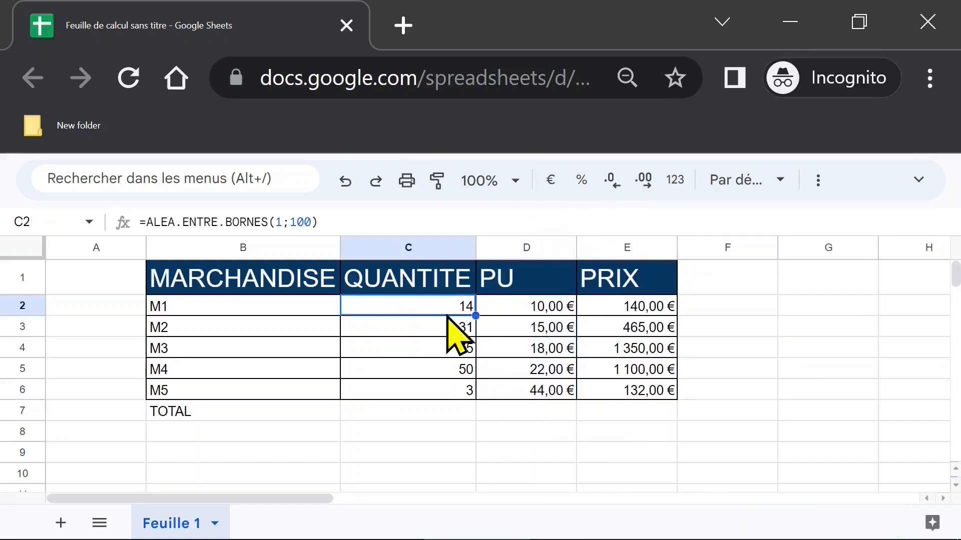
click(723, 311)
click(751, 332)
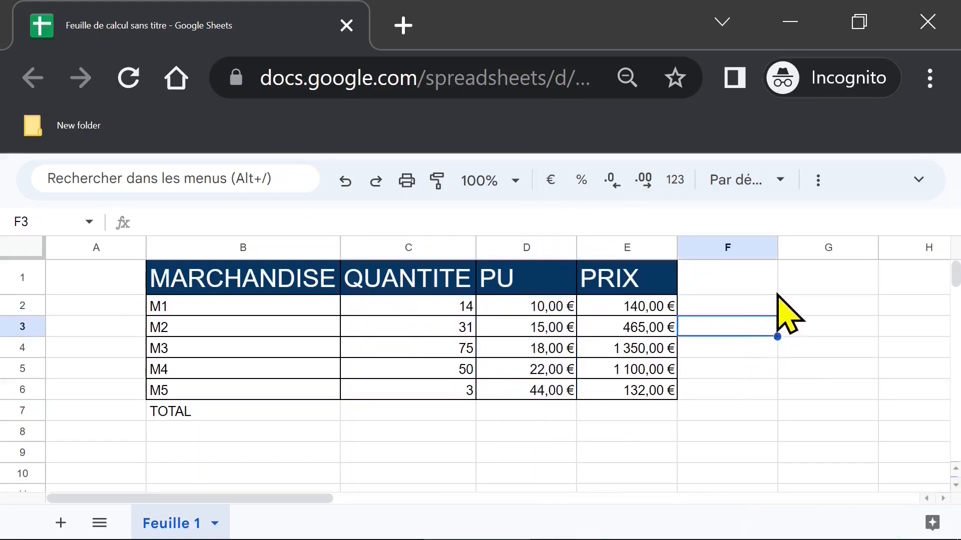
click(713, 368)
Step: Replace the random formulas in C2:C6 with their fixed values by copying and pasting values only, and hide the menus again
click(437, 311)
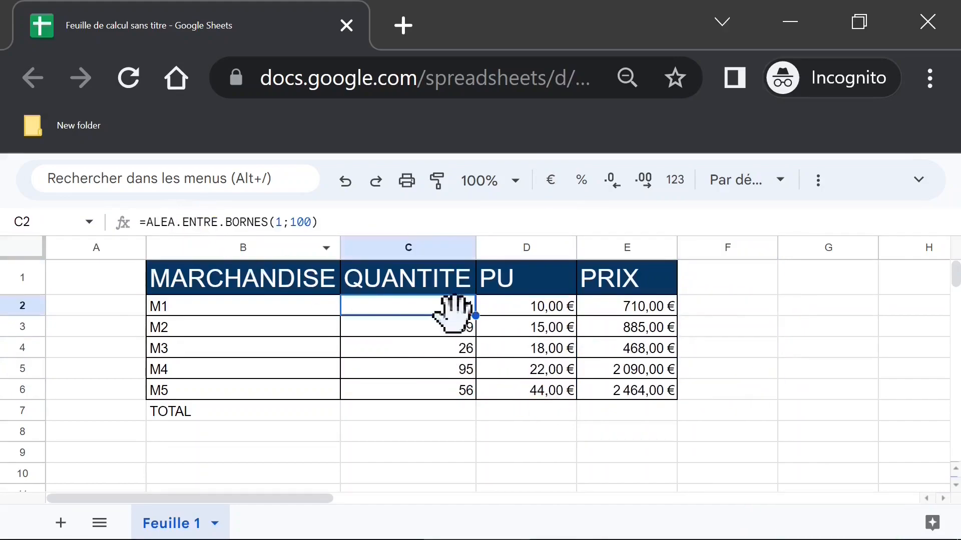
drag(433, 311, 434, 392)
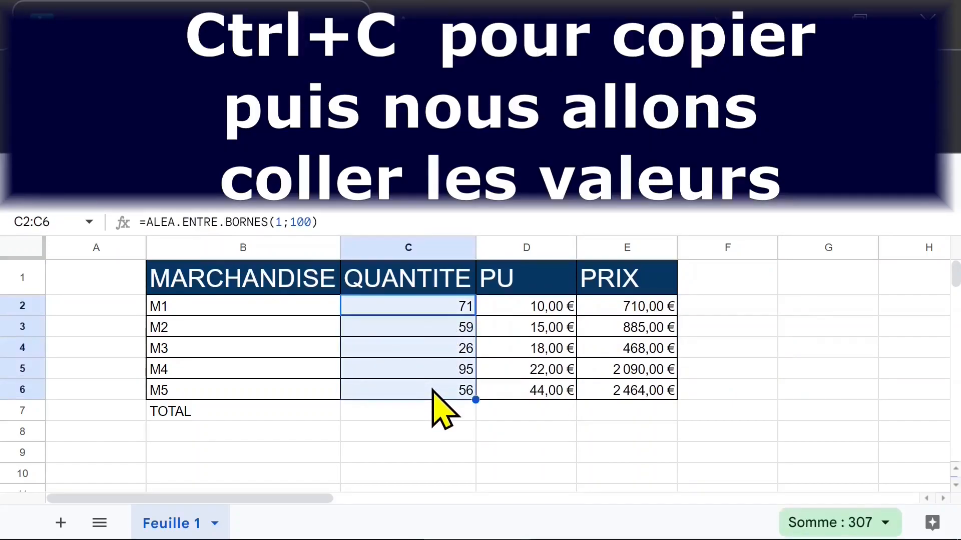
key(ctrl+c)
key(ctrl+shift+f)
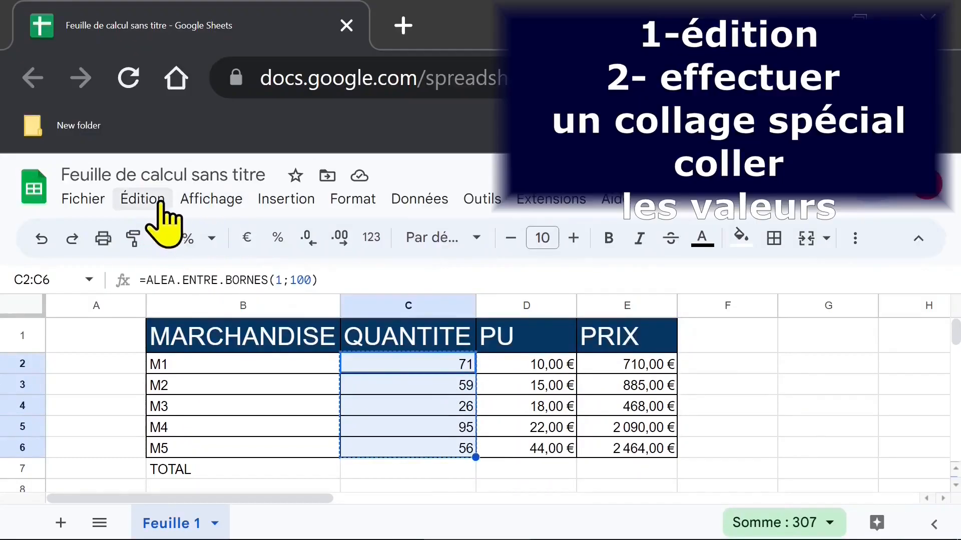
click(159, 200)
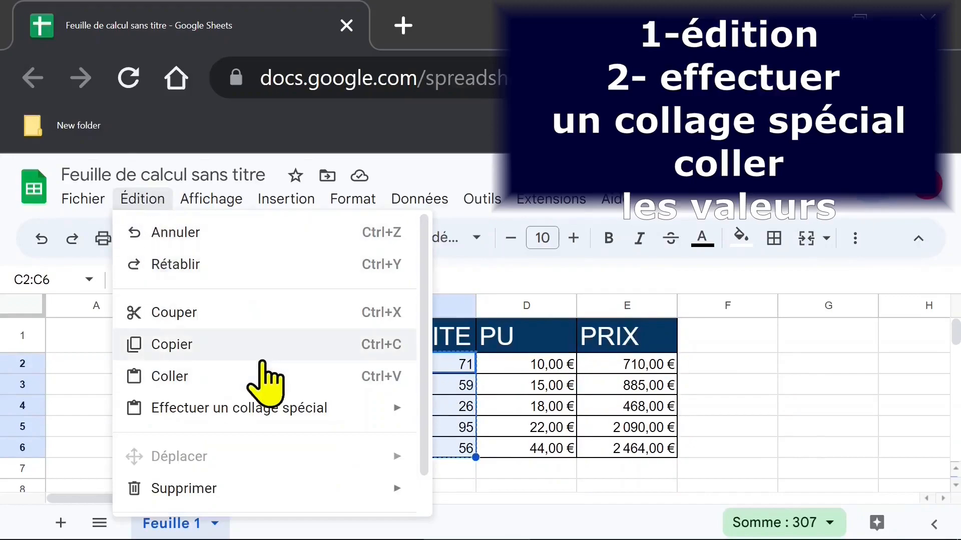
mouse_move(238, 408)
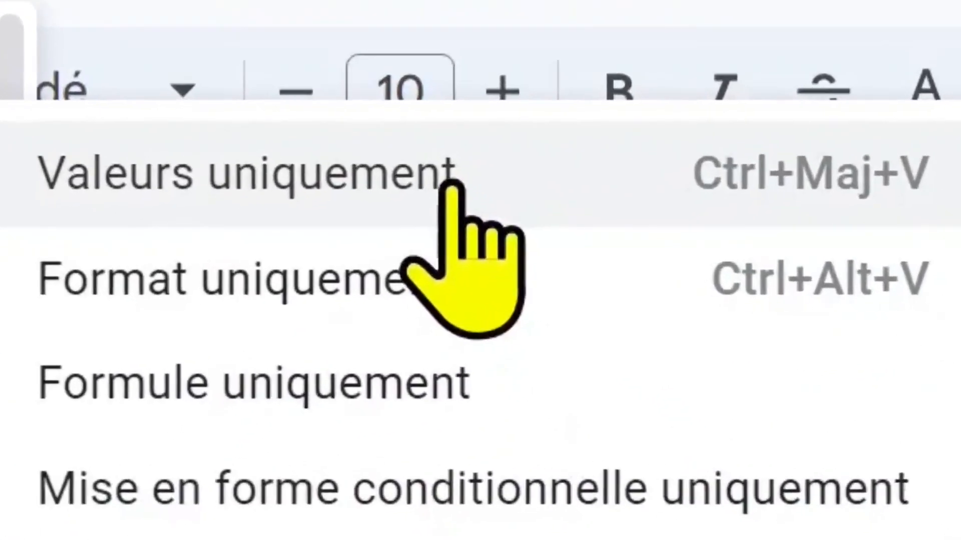
click(452, 185)
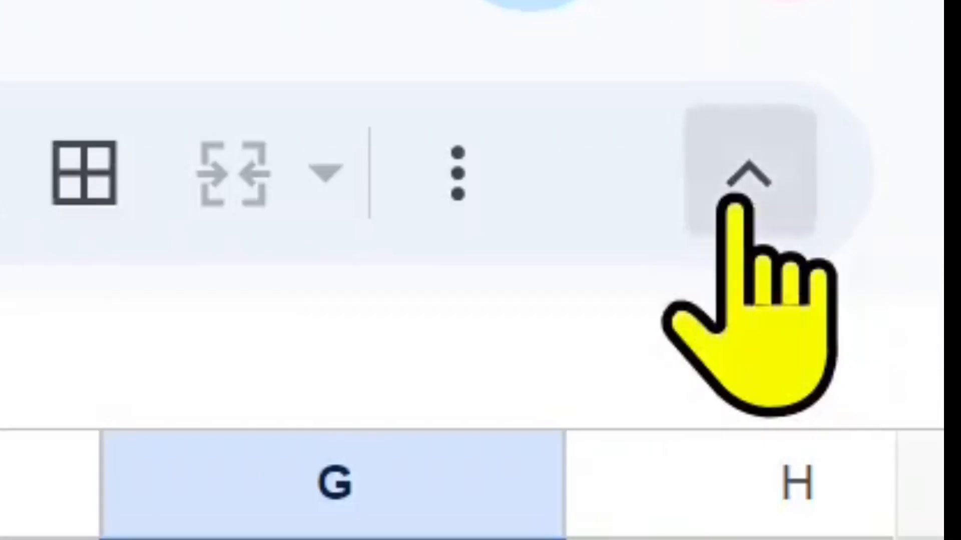
click(737, 198)
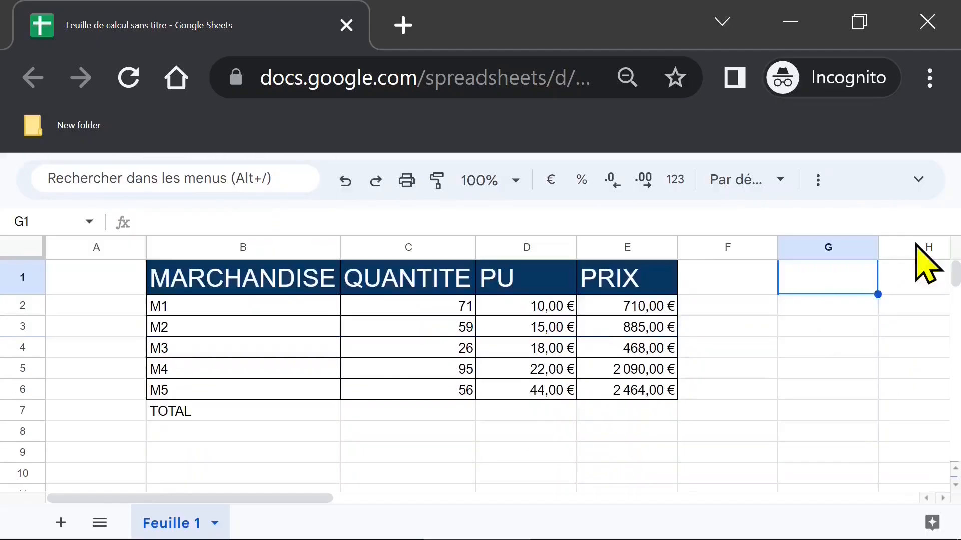
click(417, 304)
click(600, 332)
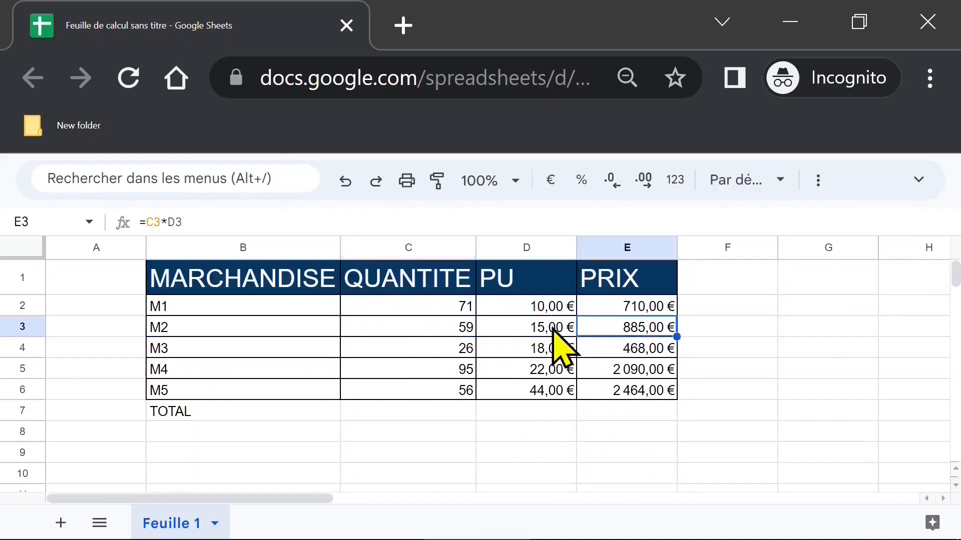
click(707, 307)
click(766, 279)
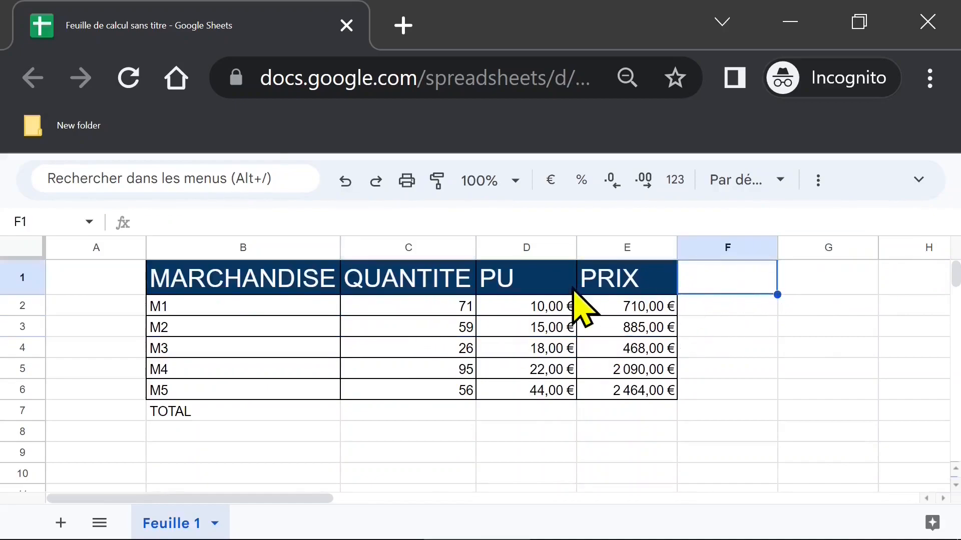
click(229, 305)
Step: Delete the empty column A before the merchandise table
click(81, 248)
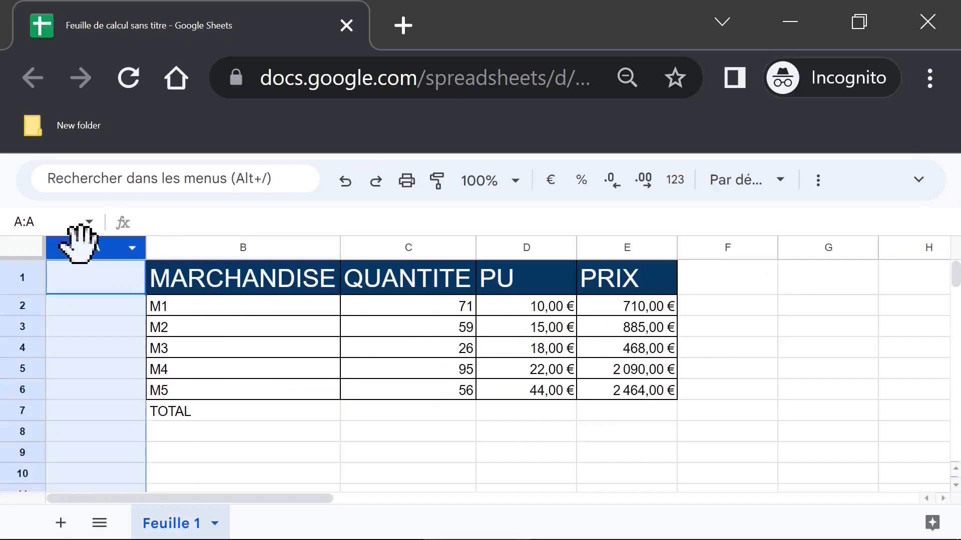
right_click(83, 250)
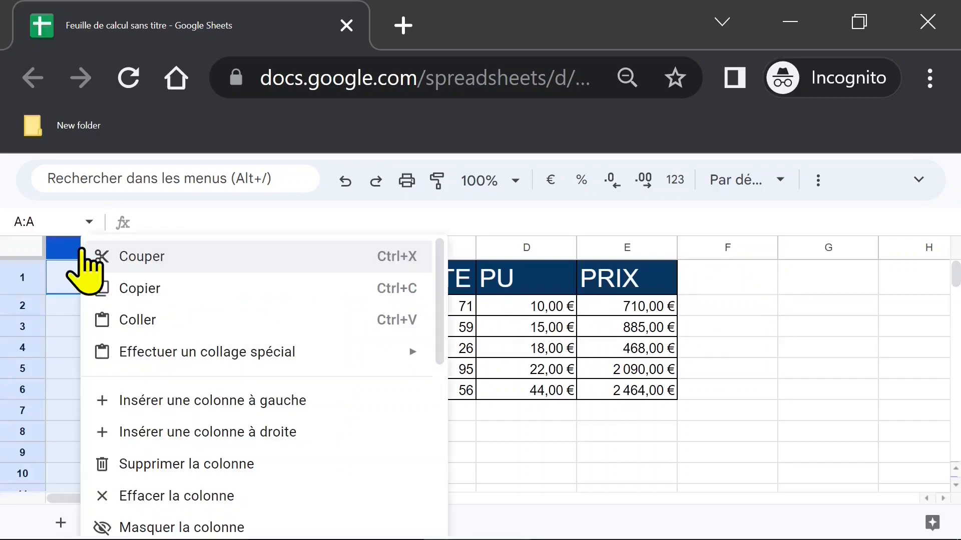
click(214, 465)
click(342, 334)
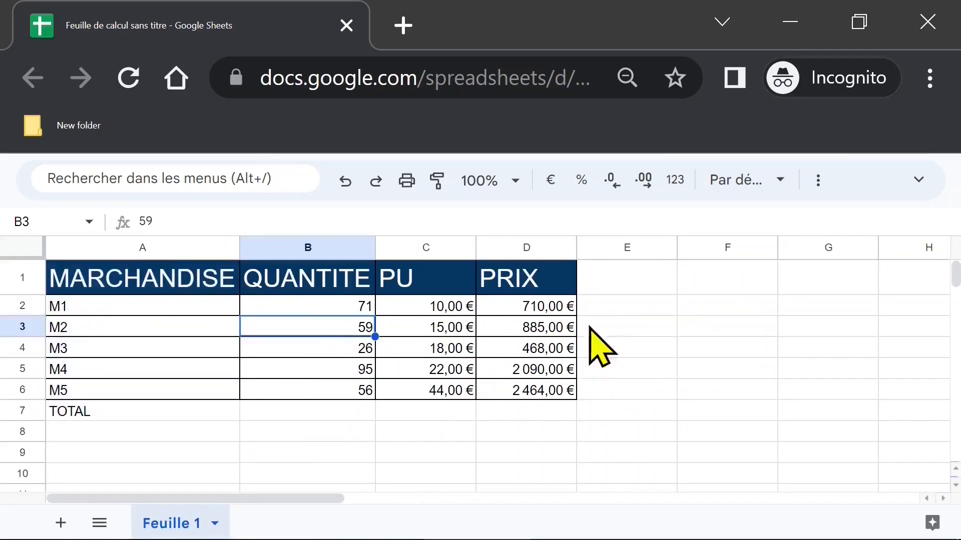
Step: Calculate the average of the prices D2:D6 in F1 with the MOYENNE function
click(637, 313)
drag(553, 318, 554, 399)
click(751, 285)
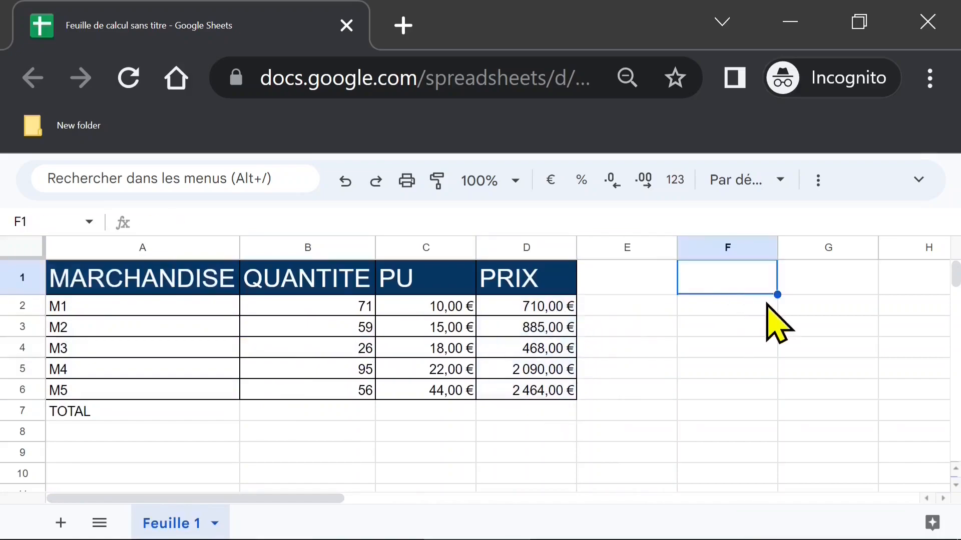
text(=moy)
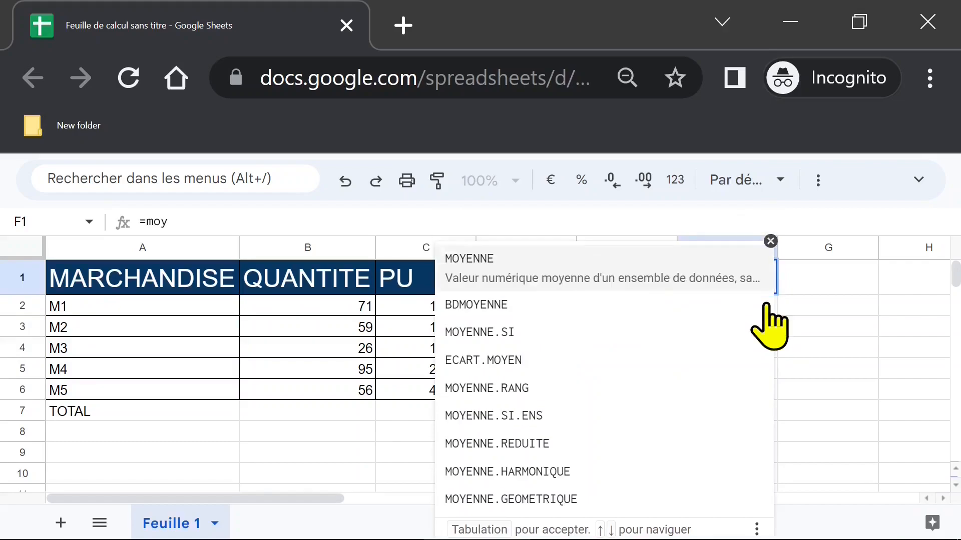
key(Tab)
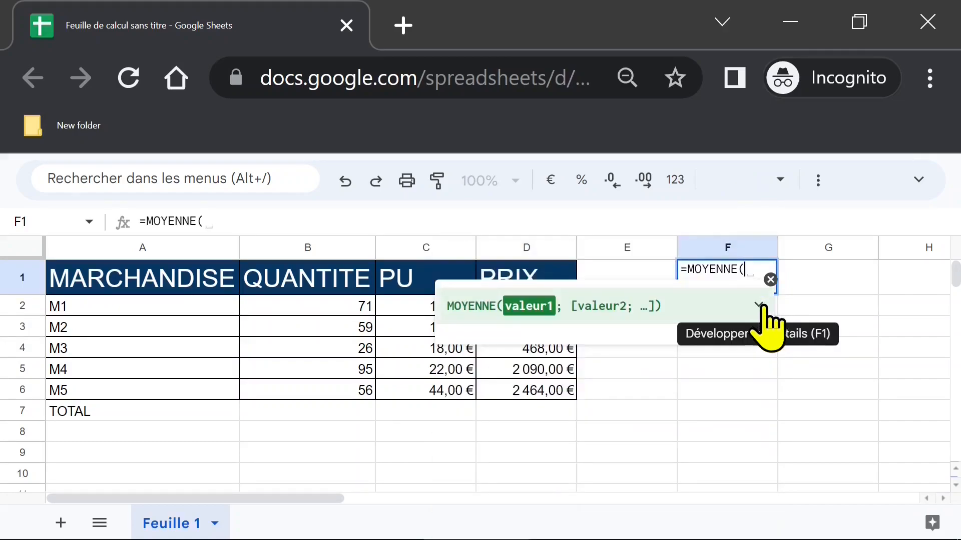
drag(551, 387, 545, 311)
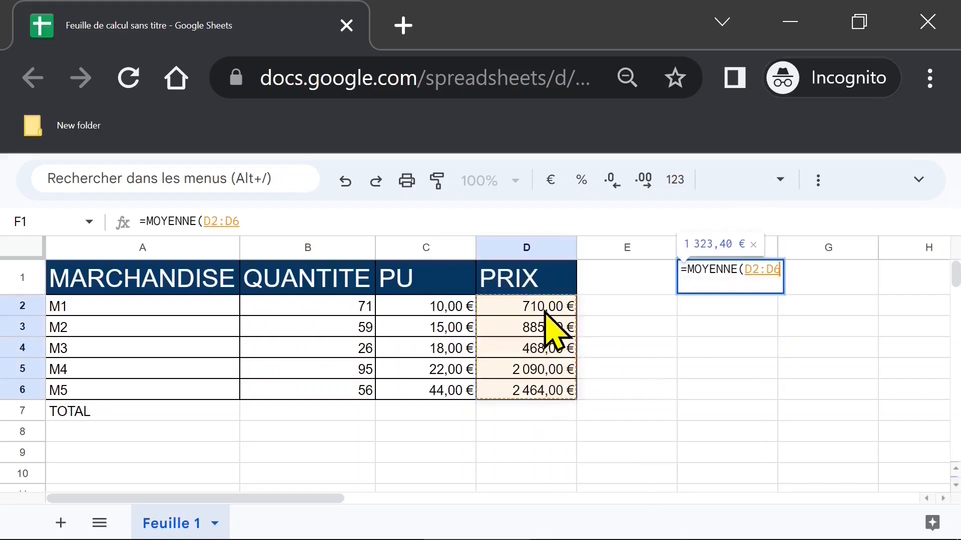
key(Return)
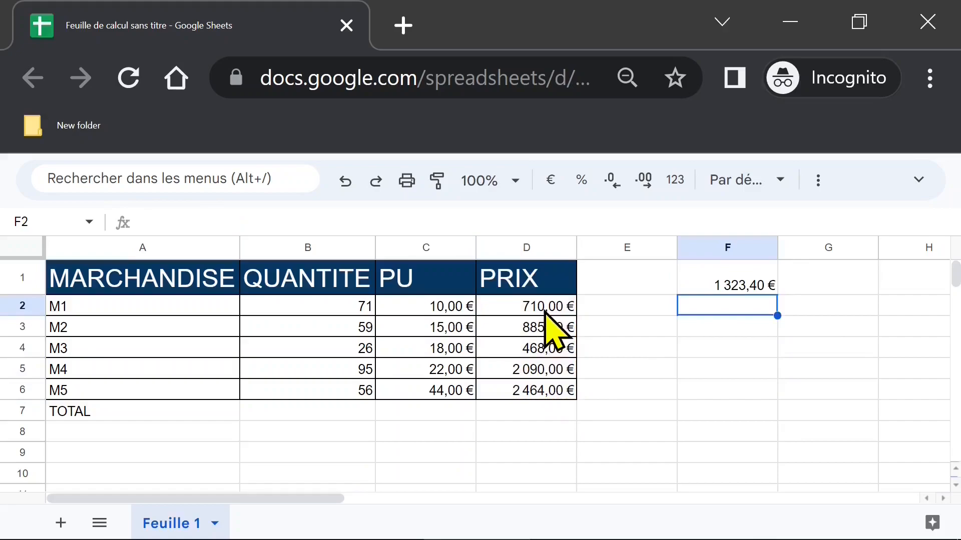
click(746, 284)
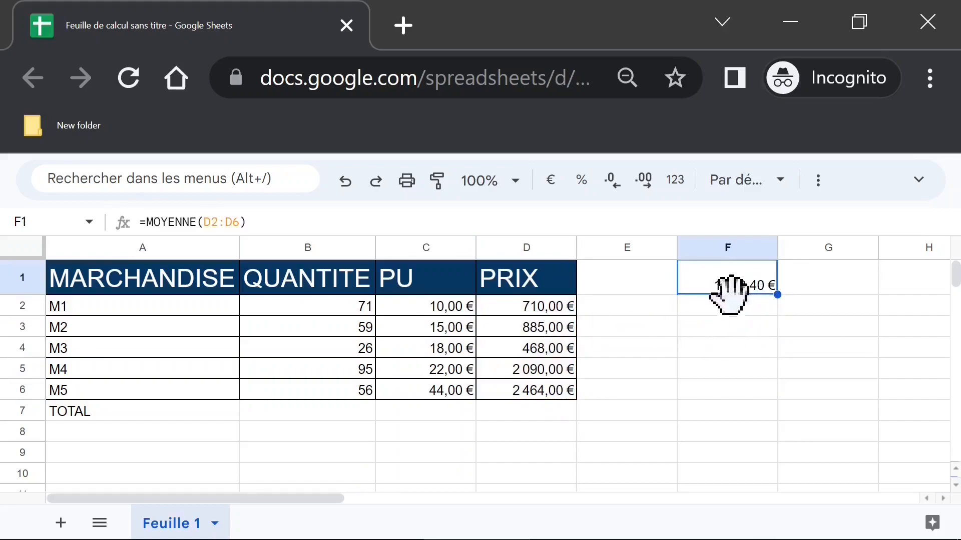
Step: Calculate the average of the unit prices C2:C6 in F2 with the MOYENNE function
click(434, 309)
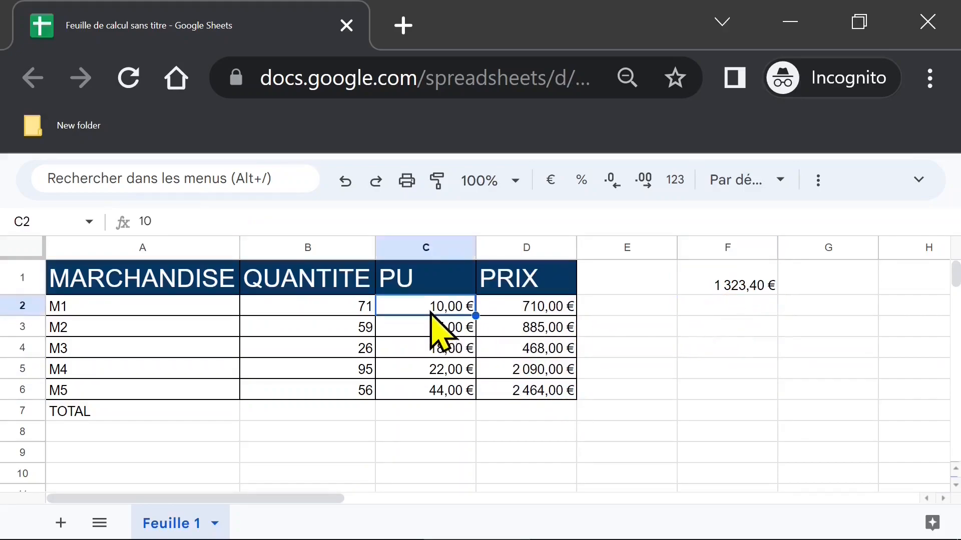
click(746, 309)
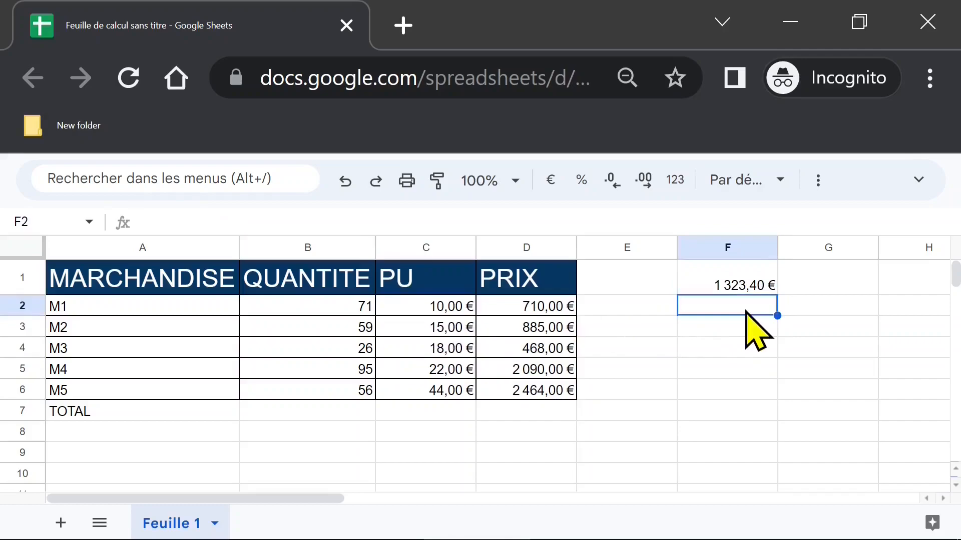
text(=)
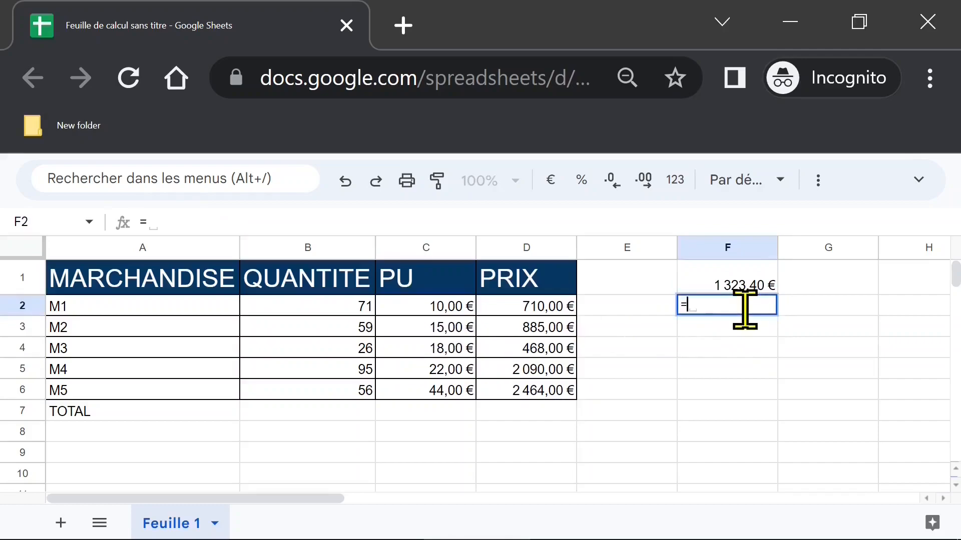
text(moy)
key(Tab)
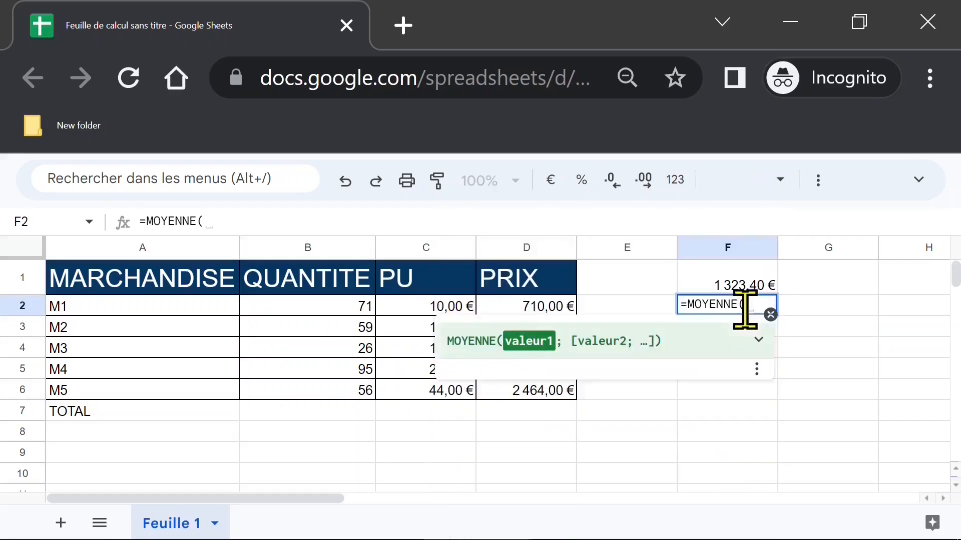
click(400, 310)
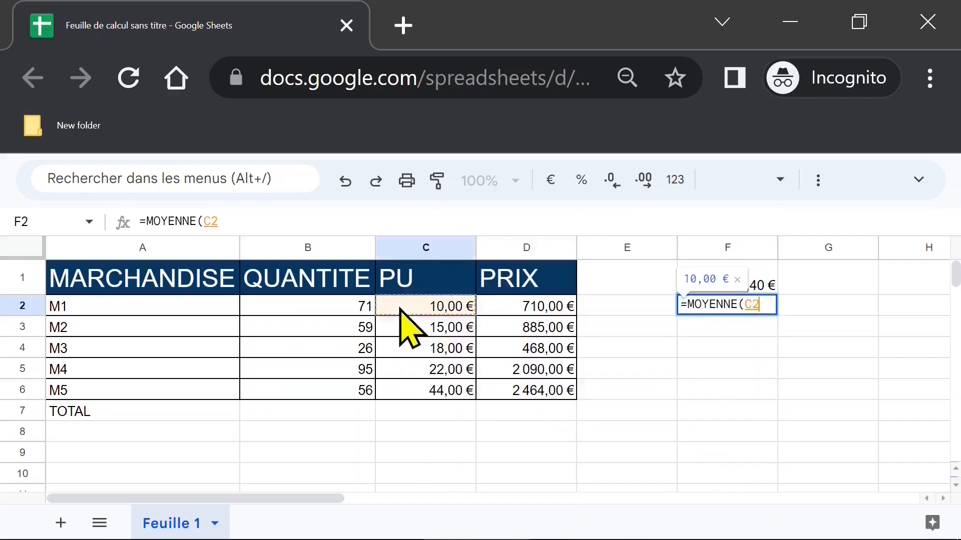
drag(400, 323, 403, 389)
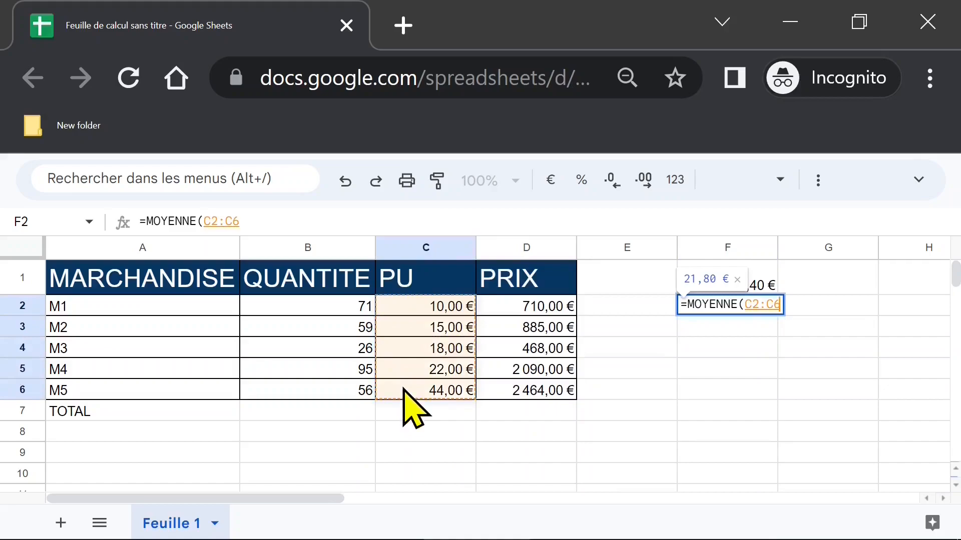
key(Return)
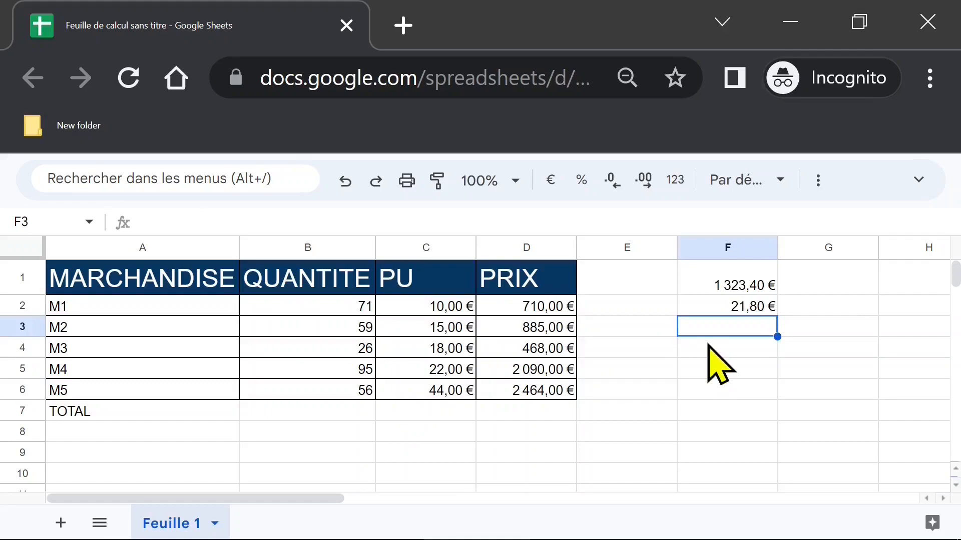
Step: Find the largest quantity of B2:B6 in F3 with the MAX function and check the formulas in column F
text(=)
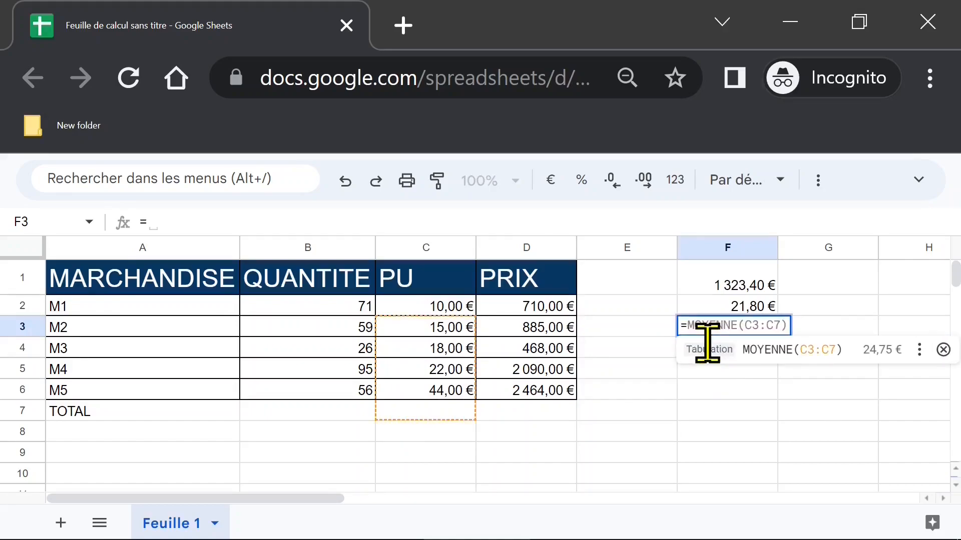
text(max)
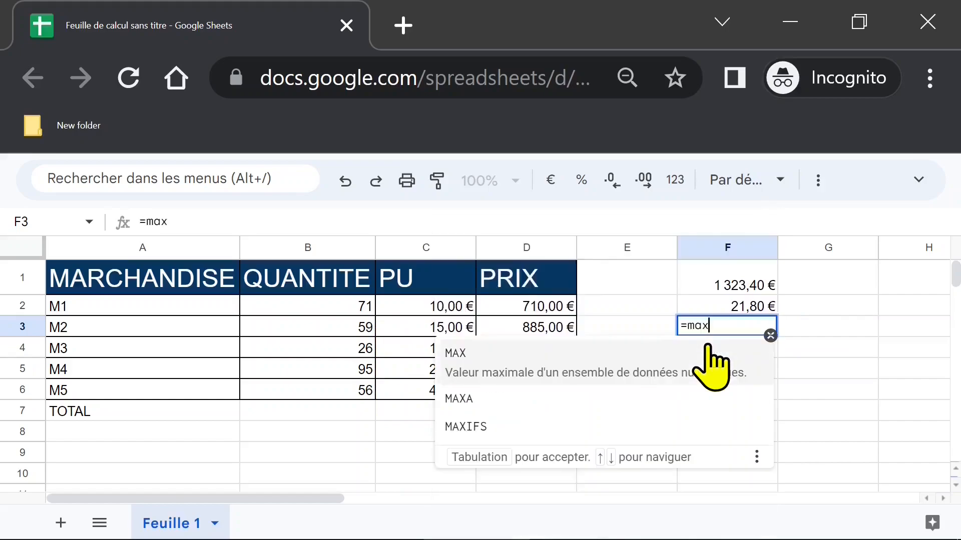
key(Tab)
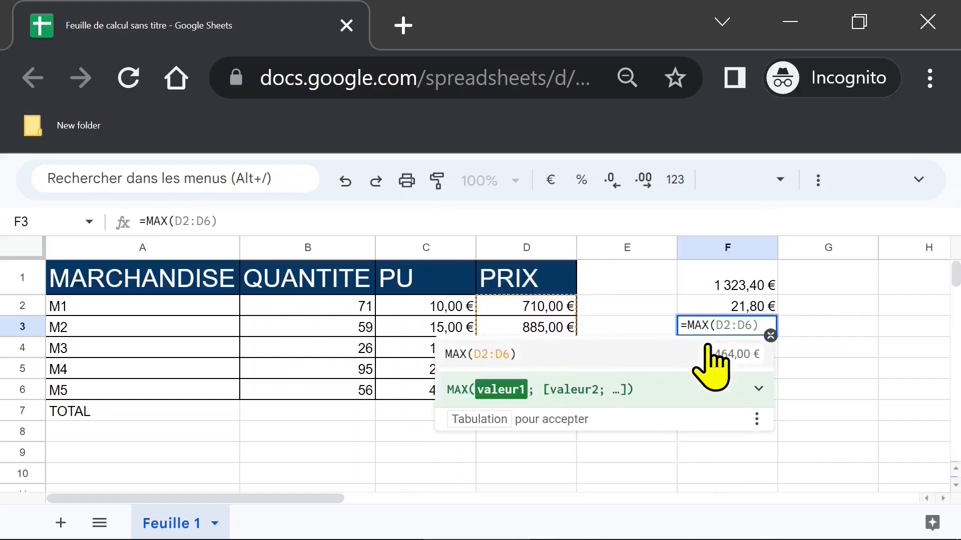
drag(330, 310, 328, 391)
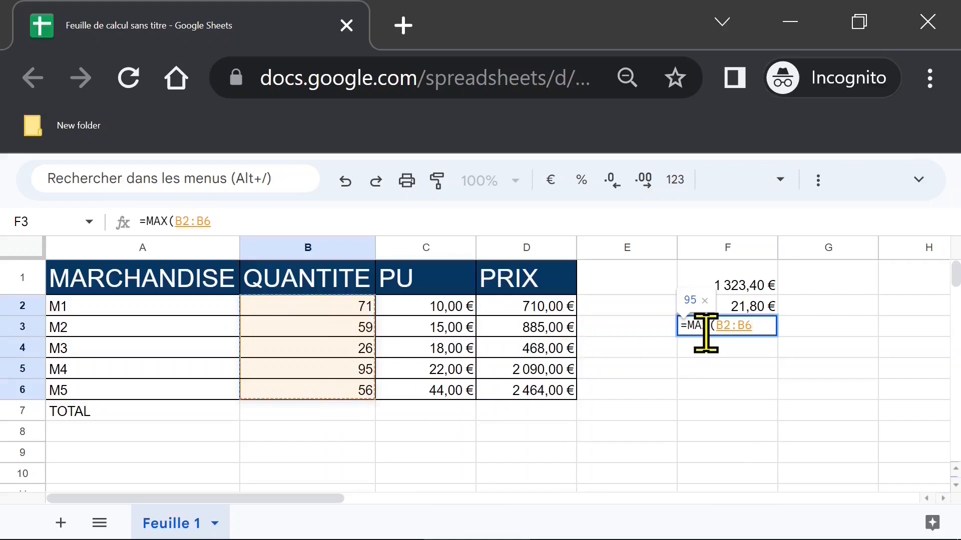
key(Return)
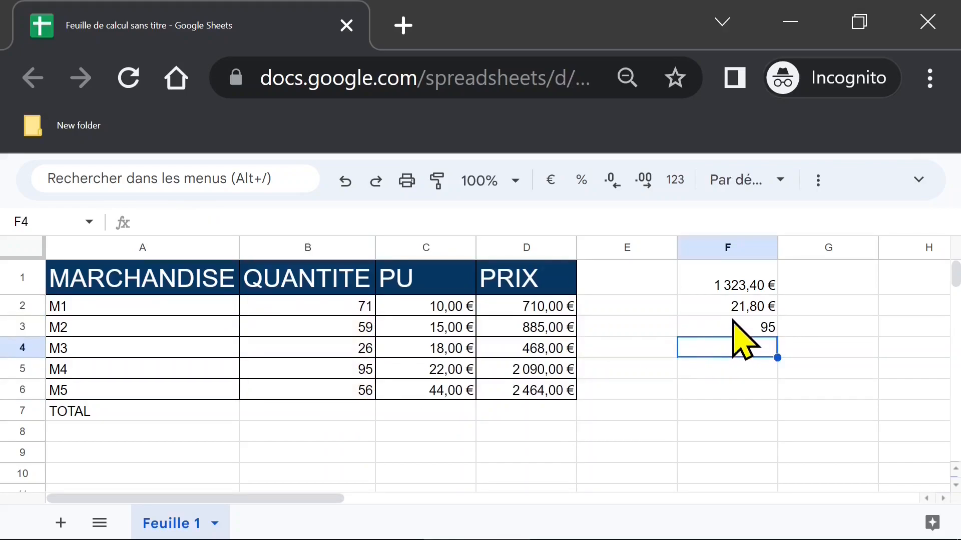
click(744, 283)
click(748, 306)
click(753, 347)
click(748, 303)
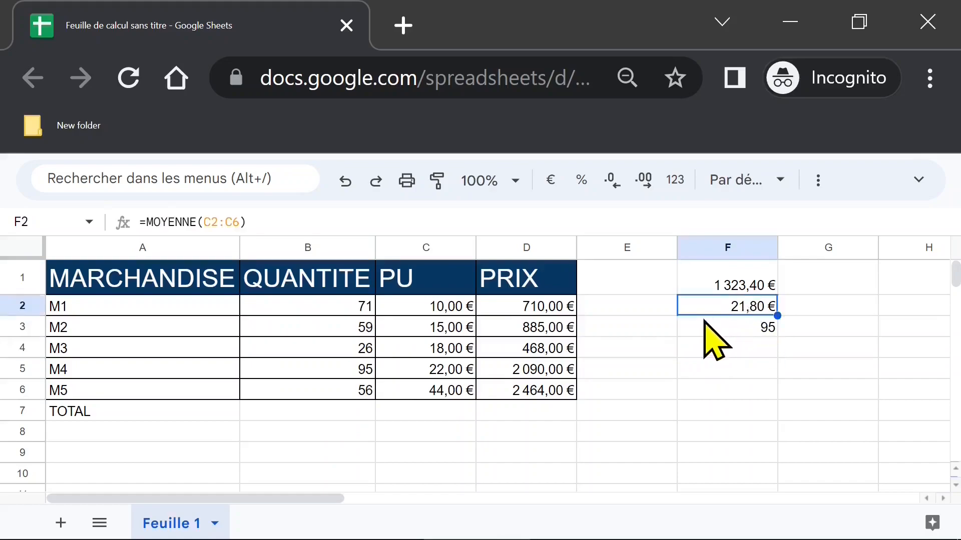
Step: Show the menus again and insert the SOMME function in B7 to total the quantities B2:B6
click(154, 415)
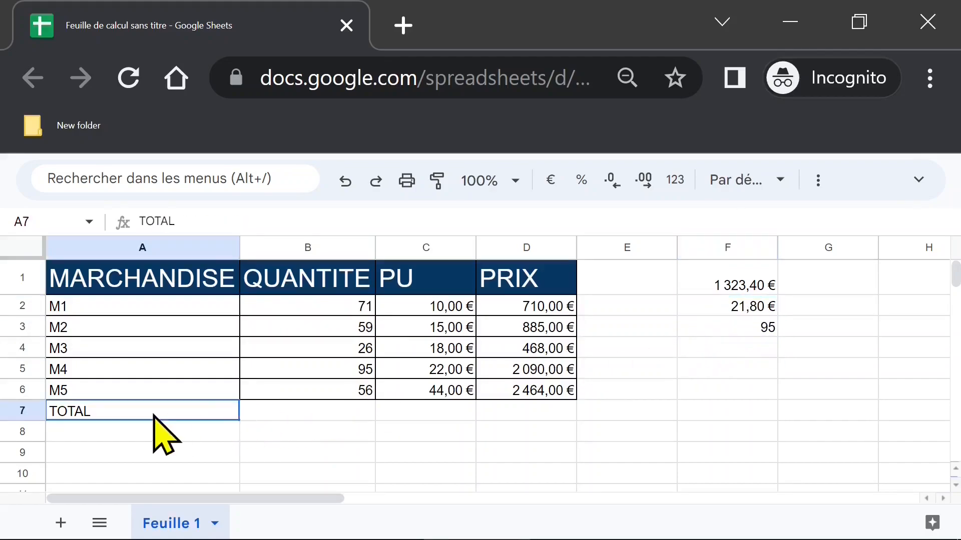
click(340, 417)
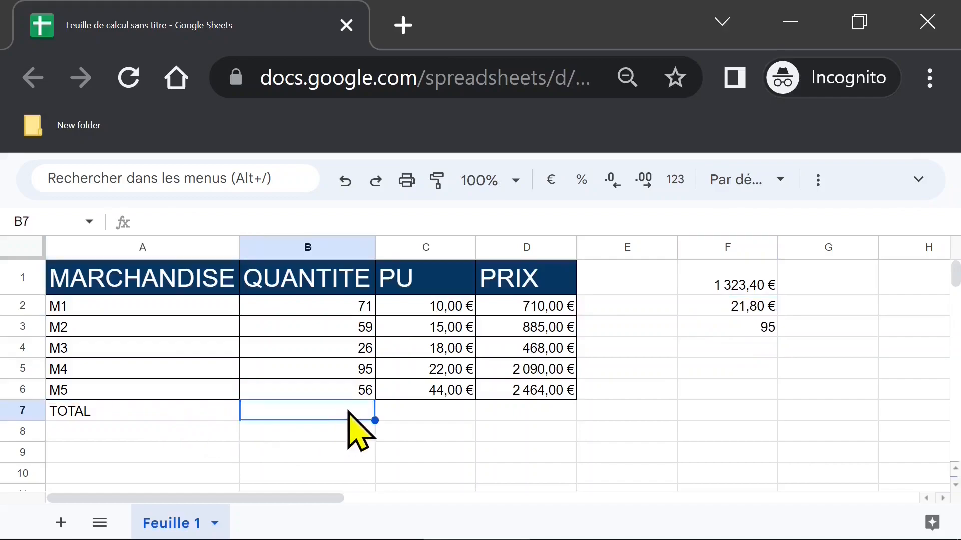
scroll(334, 405, down, 1)
scroll(333, 395, up, 1)
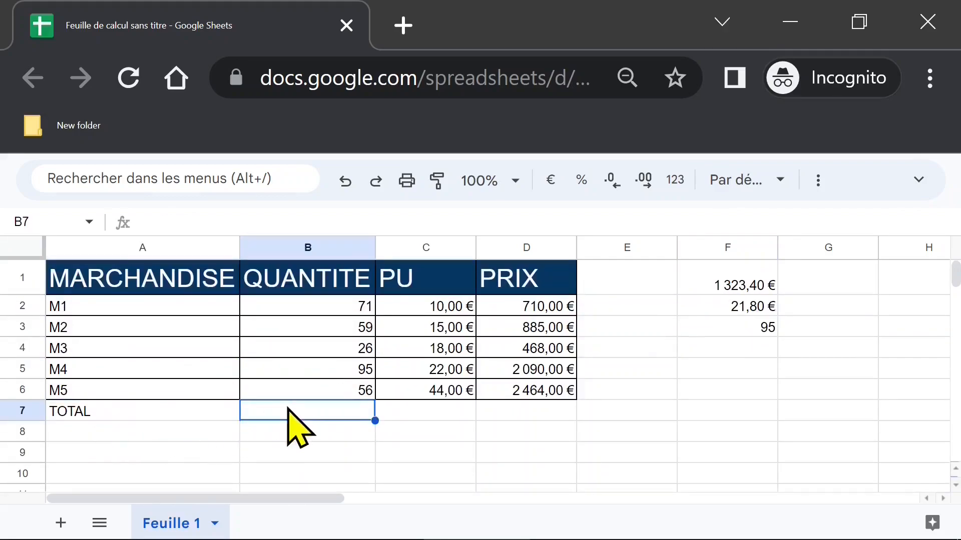
key(ctrl+shift+f)
click(855, 238)
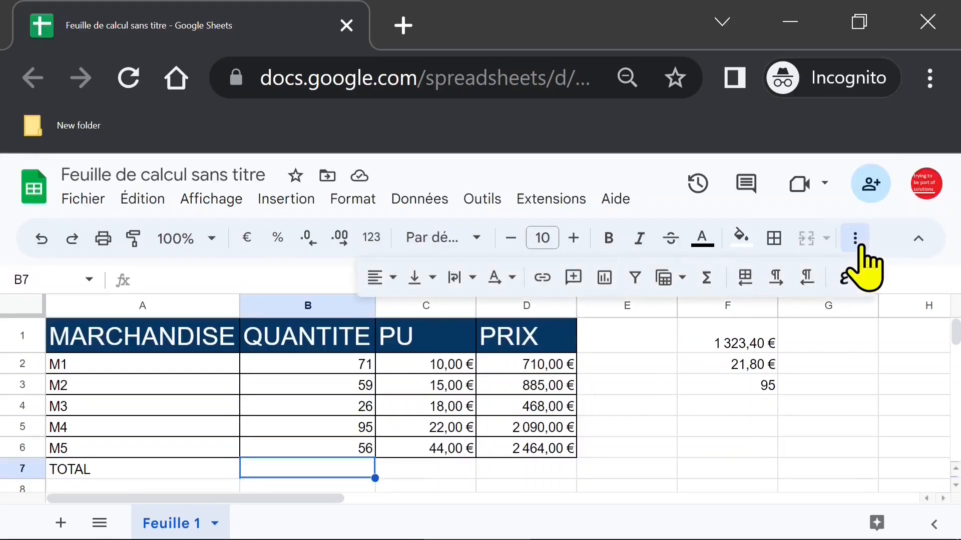
click(707, 280)
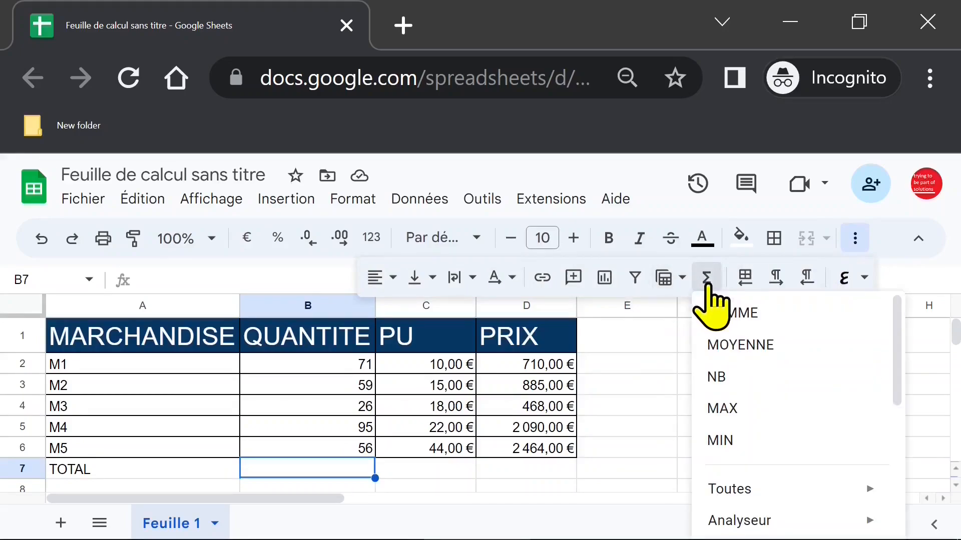
click(759, 315)
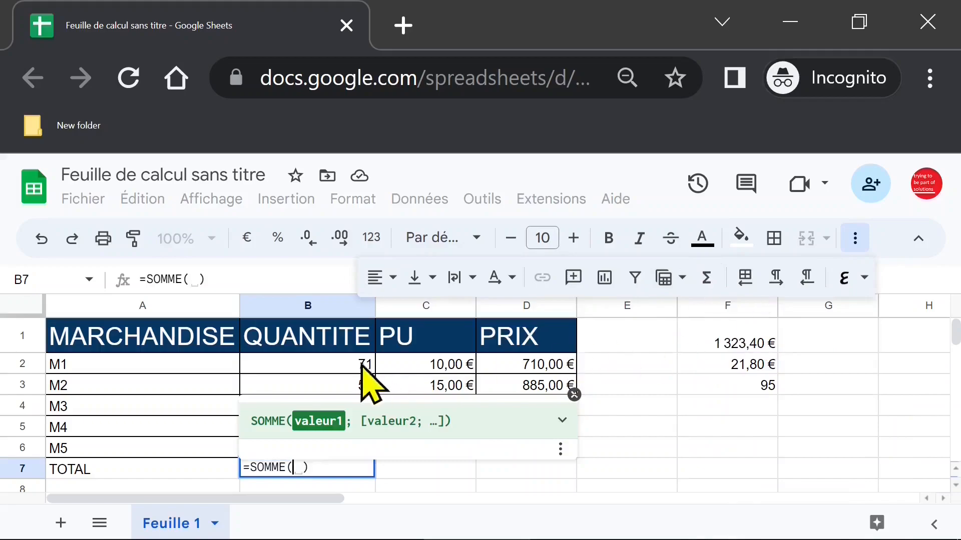
drag(284, 365, 279, 451)
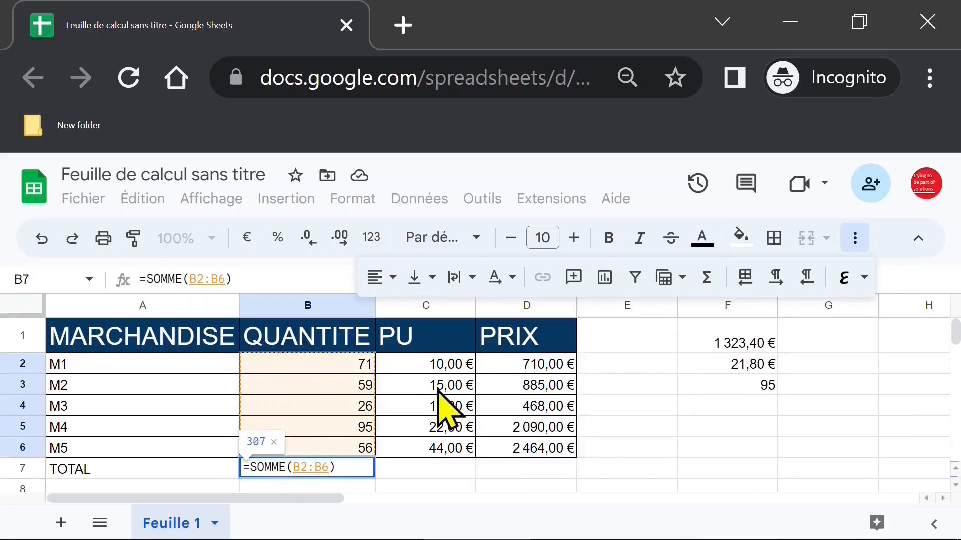
key(Return)
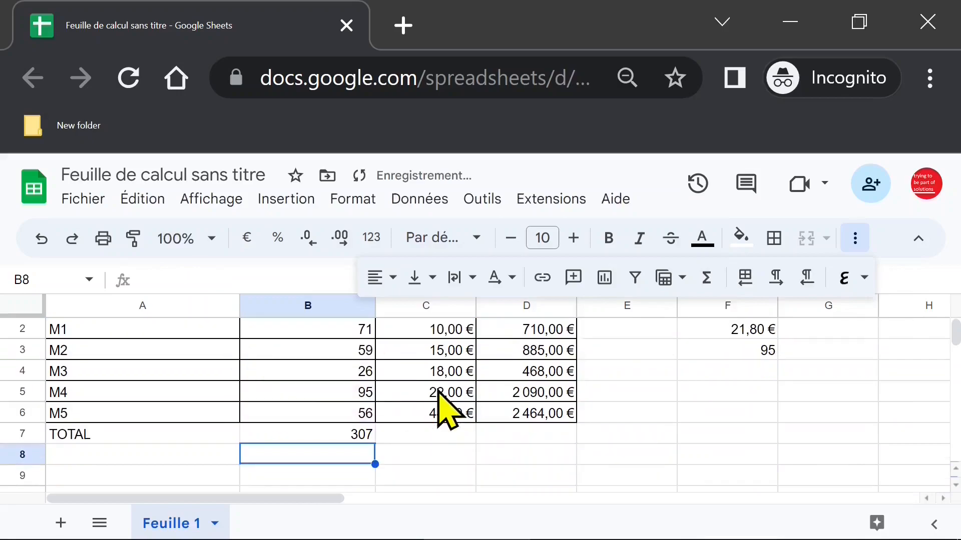
click(359, 436)
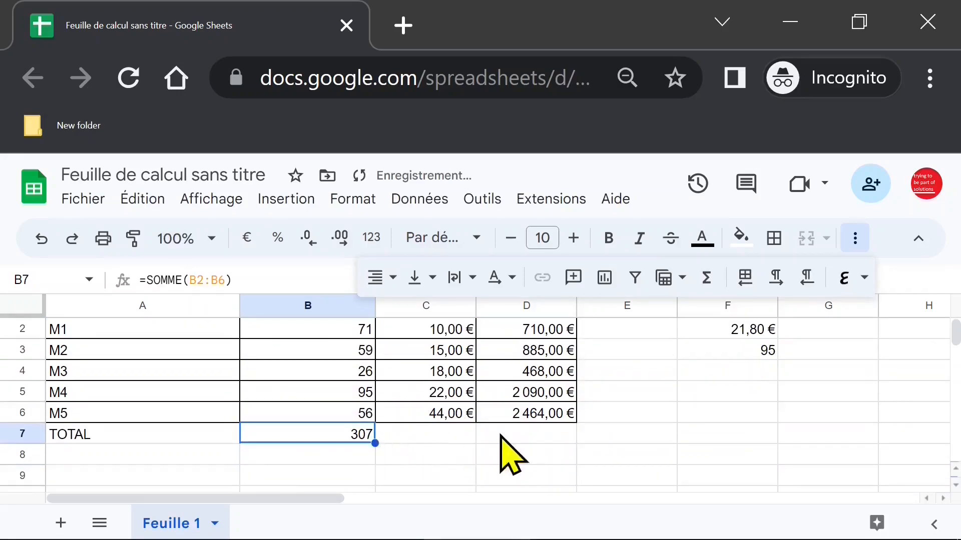
Step: Close the extra tools and hide the menus again
click(854, 239)
click(917, 239)
scroll(605, 301, up, 1)
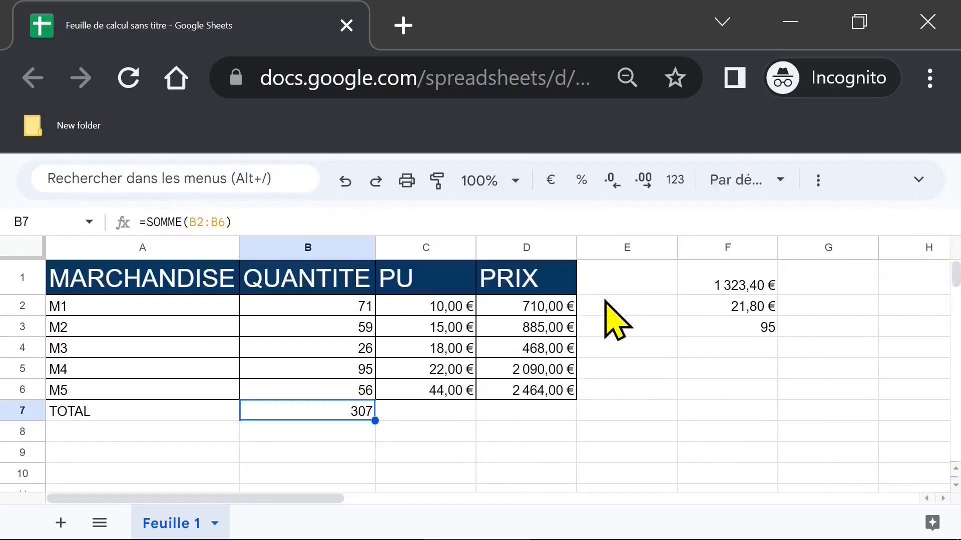
Step: Fill the total formula from B7 across to D7 and check the copied formulas
drag(374, 422, 567, 423)
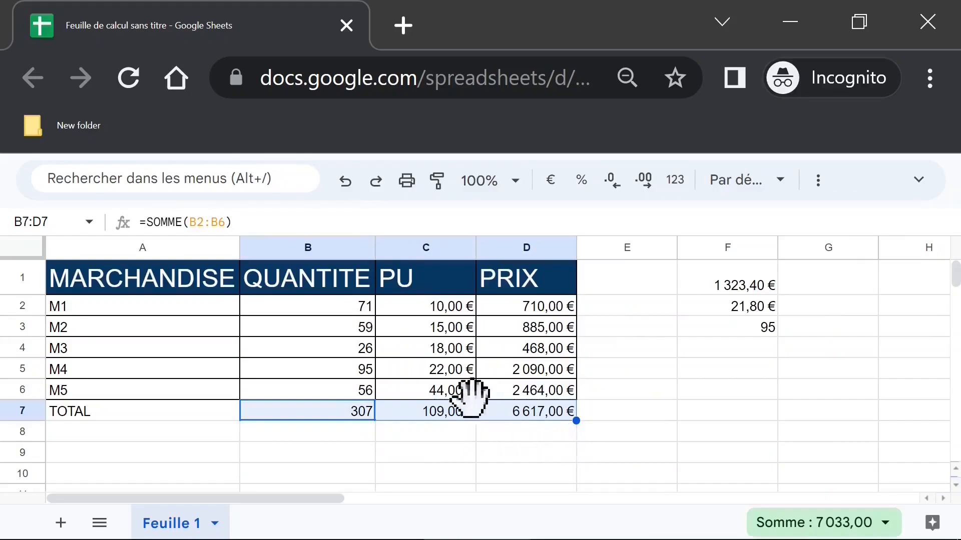
click(516, 409)
click(452, 412)
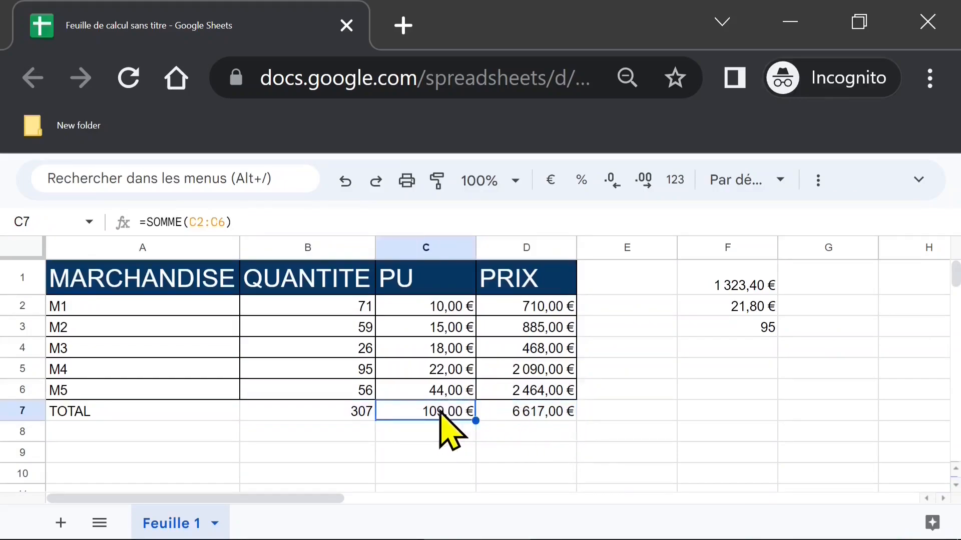
click(366, 415)
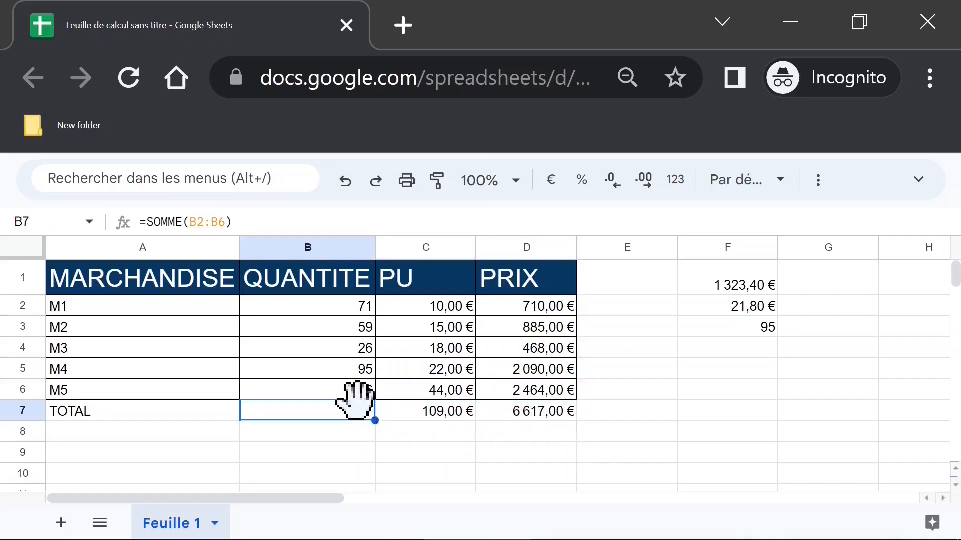
Step: Review the quantities in B2:B6 and the price formulas in column D
click(350, 312)
drag(350, 311, 358, 395)
click(525, 310)
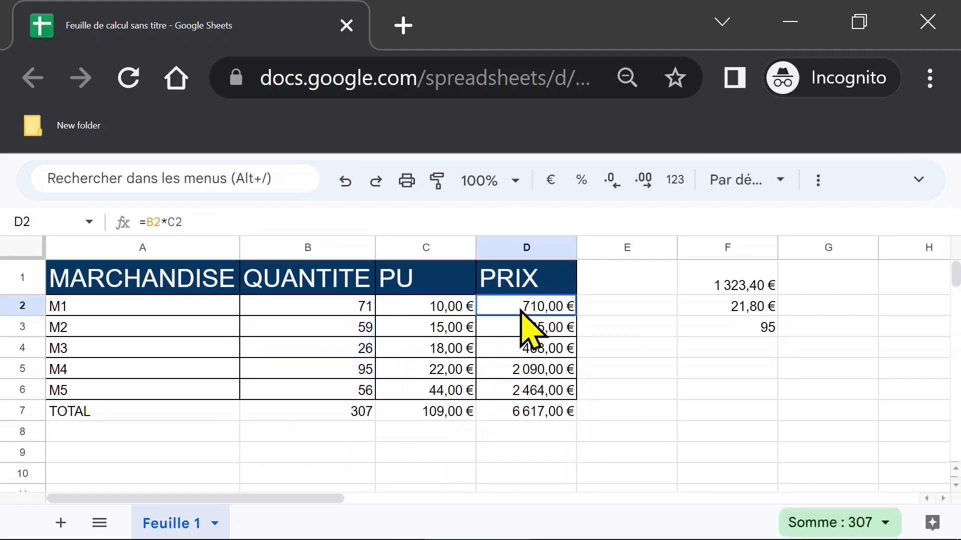
drag(532, 341, 532, 414)
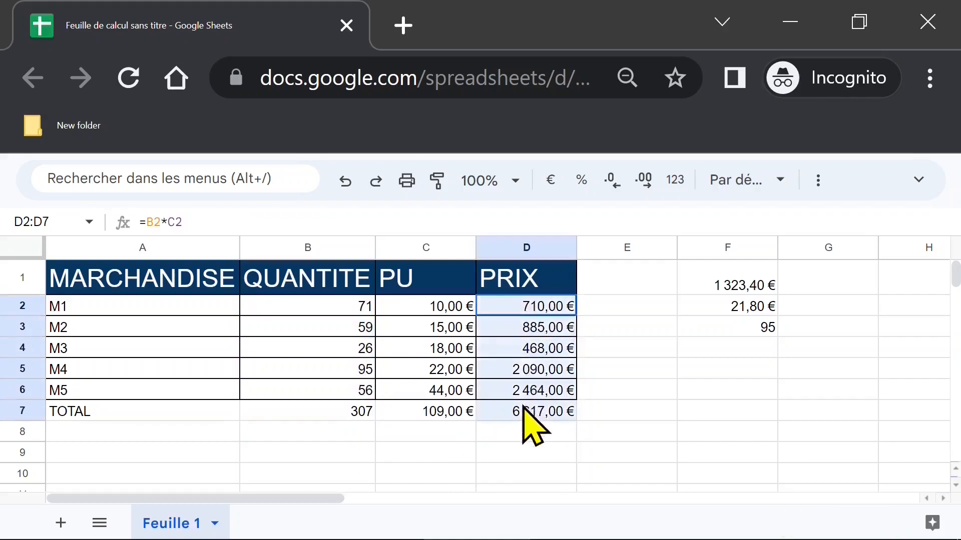
click(525, 247)
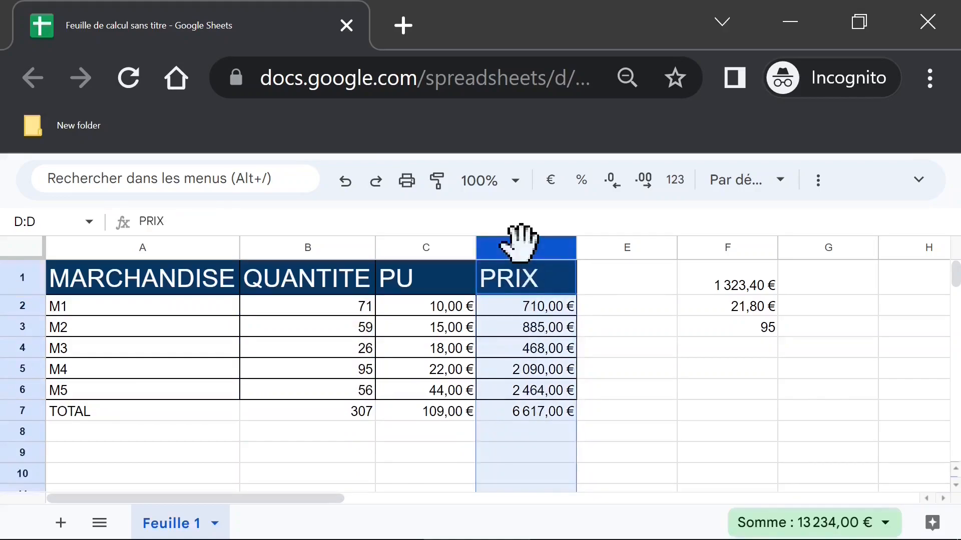
click(553, 308)
click(553, 328)
click(549, 348)
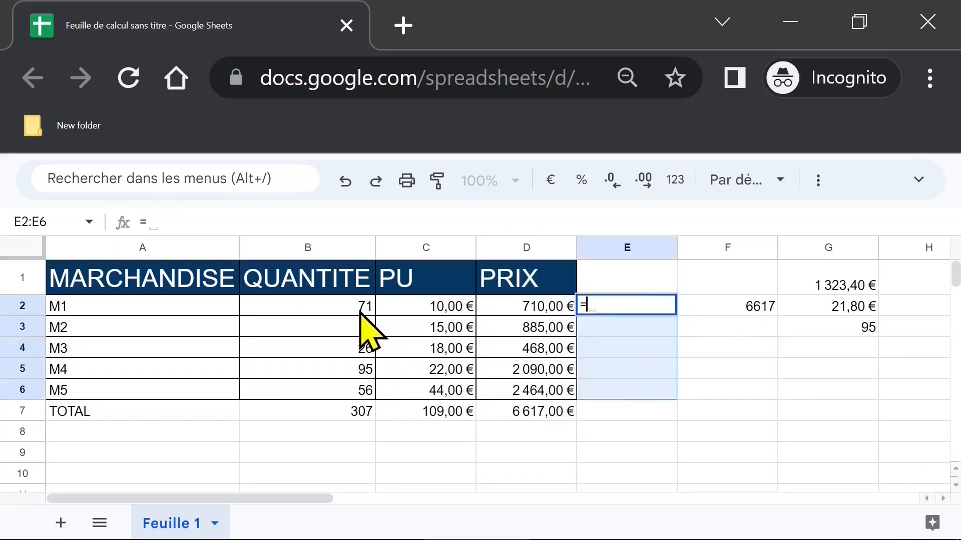
Step: Enter the array formula B2:B6*C2:C6 across E2:E6 to multiply the quantities by the unit prices
drag(356, 308, 353, 393)
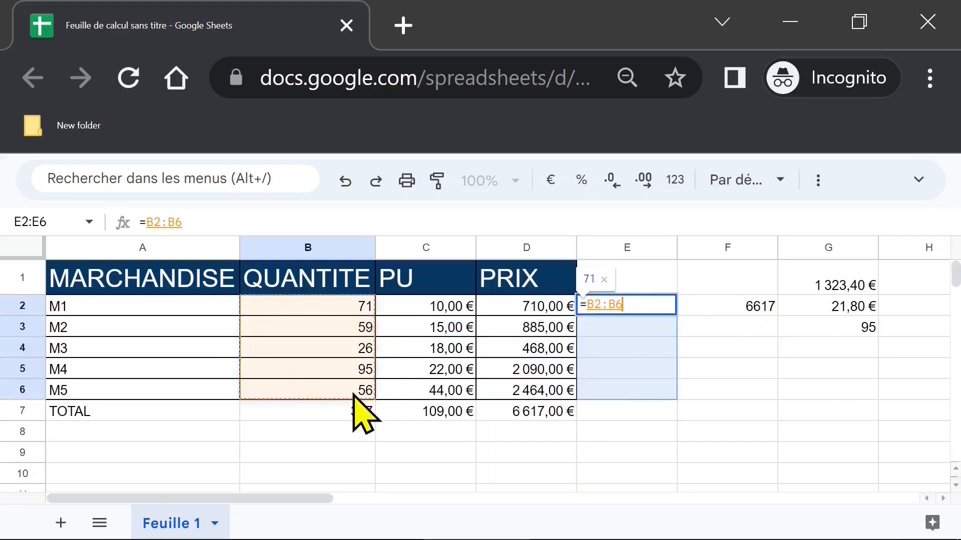
text(*)
drag(425, 307, 434, 415)
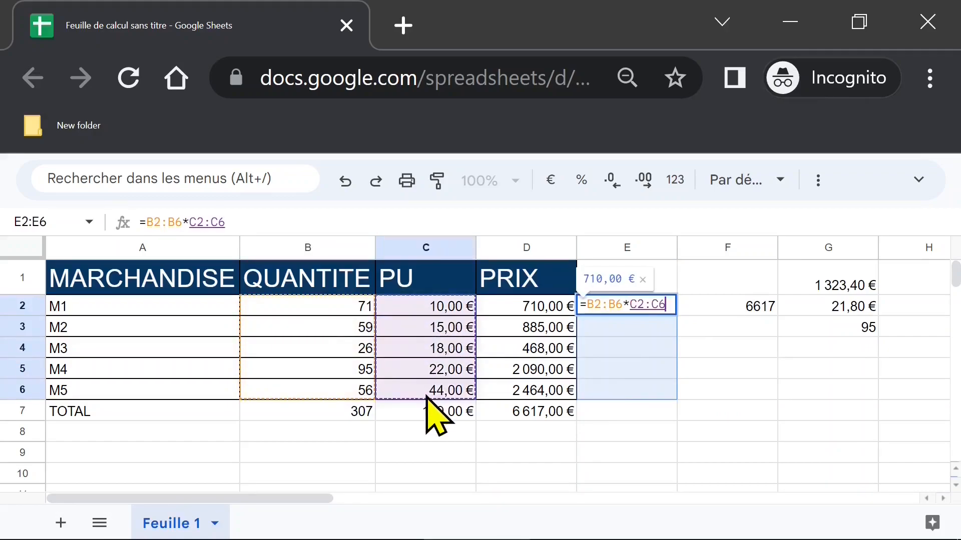
key(ctrl+shift+Return)
key(Return)
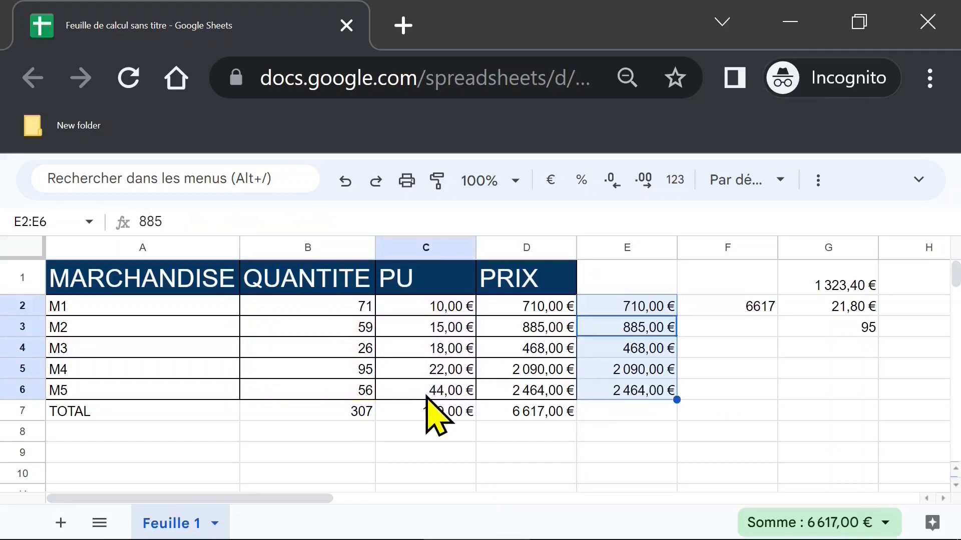
Step: Enter the header "price" in E1 and check the array formula in E2
click(630, 300)
click(629, 288)
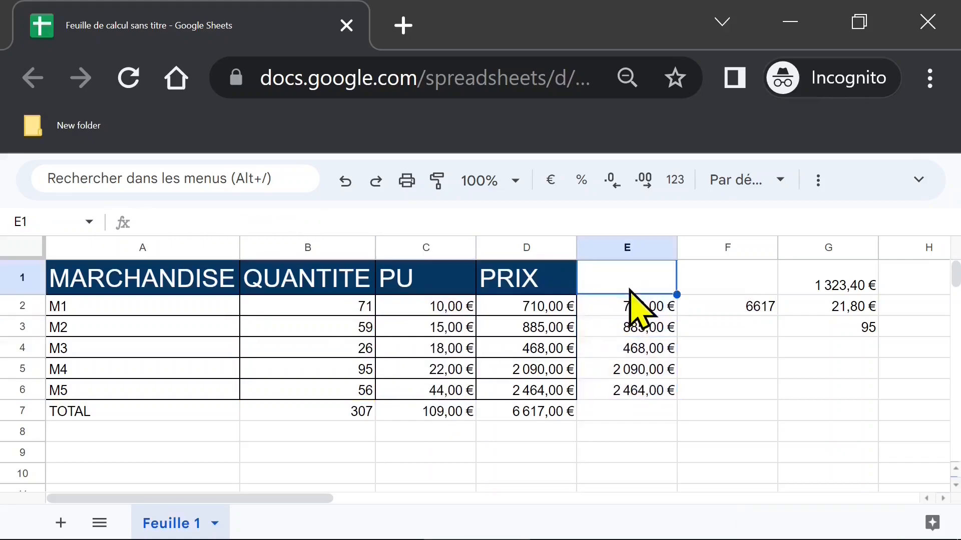
text(price)
click(634, 345)
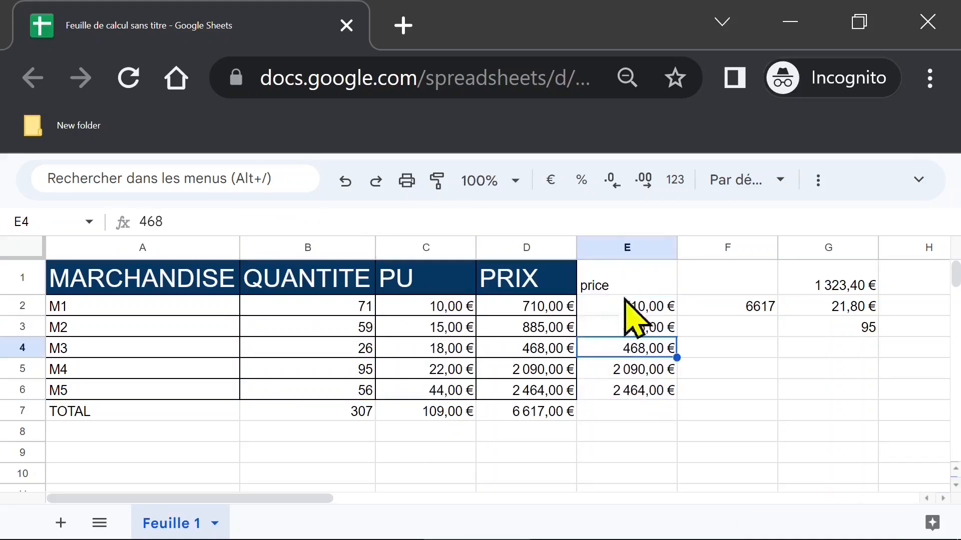
click(593, 247)
click(631, 280)
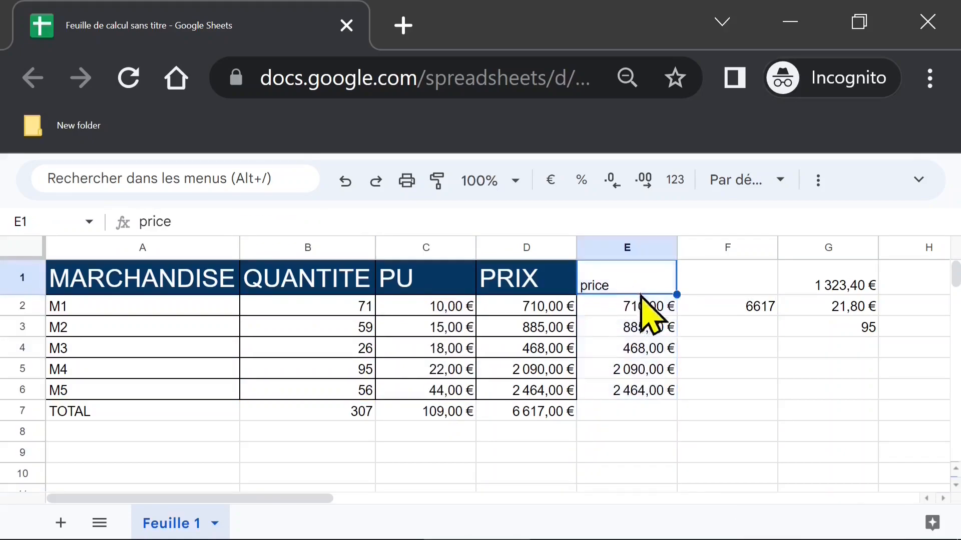
click(629, 303)
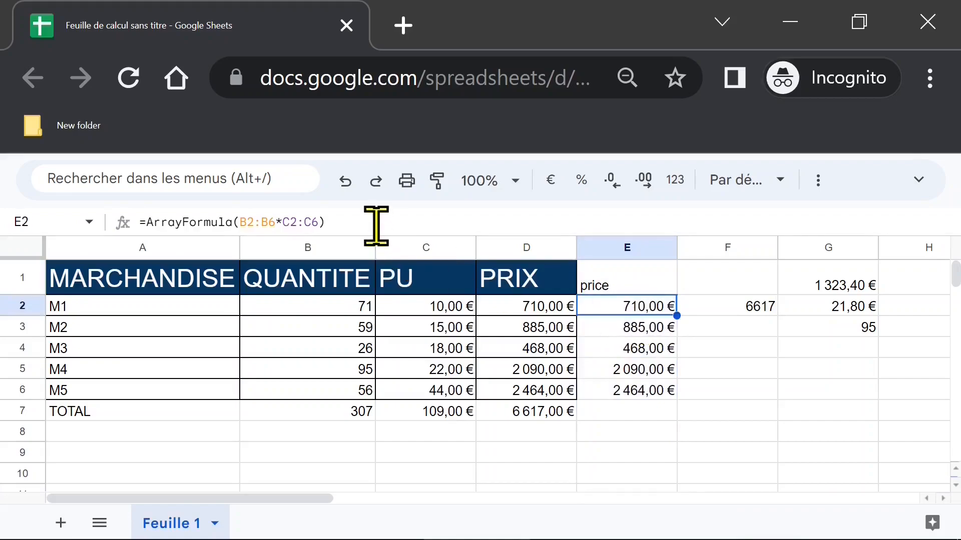
Step: Set the M1 quantity in B2 to 70 and the M4 quantity in B5 to 1000, and check the recalculated prices in columns D and E
click(469, 332)
click(370, 313)
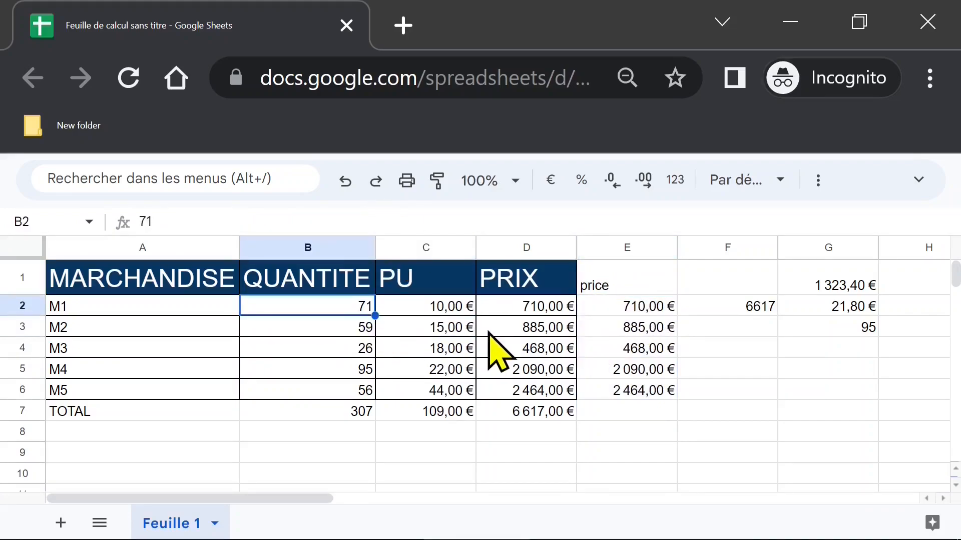
text(7)
key(Return)
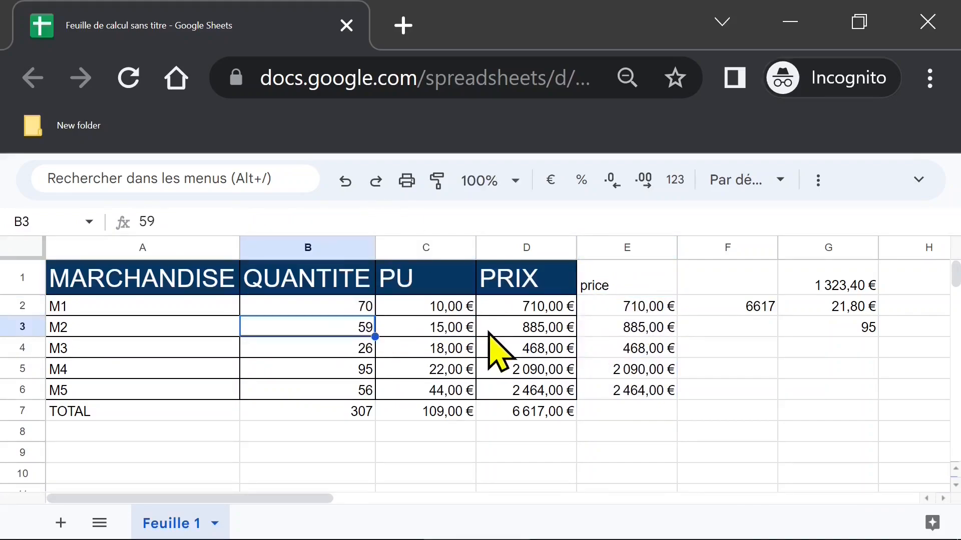
click(368, 372)
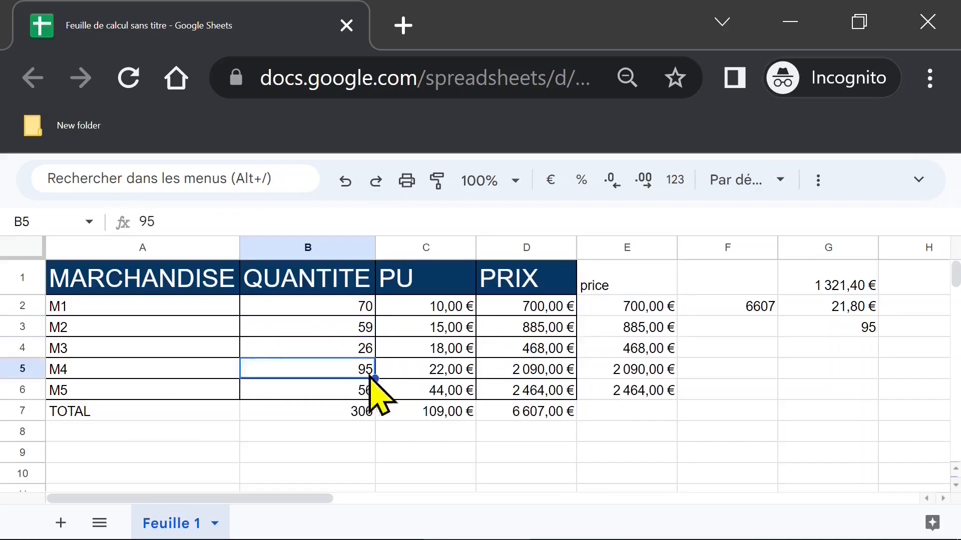
text(1000)
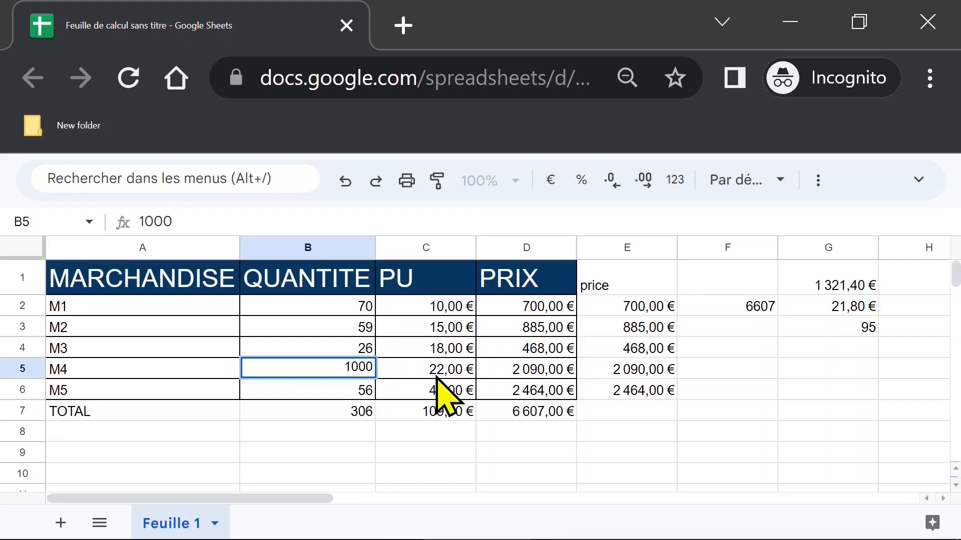
key(Return)
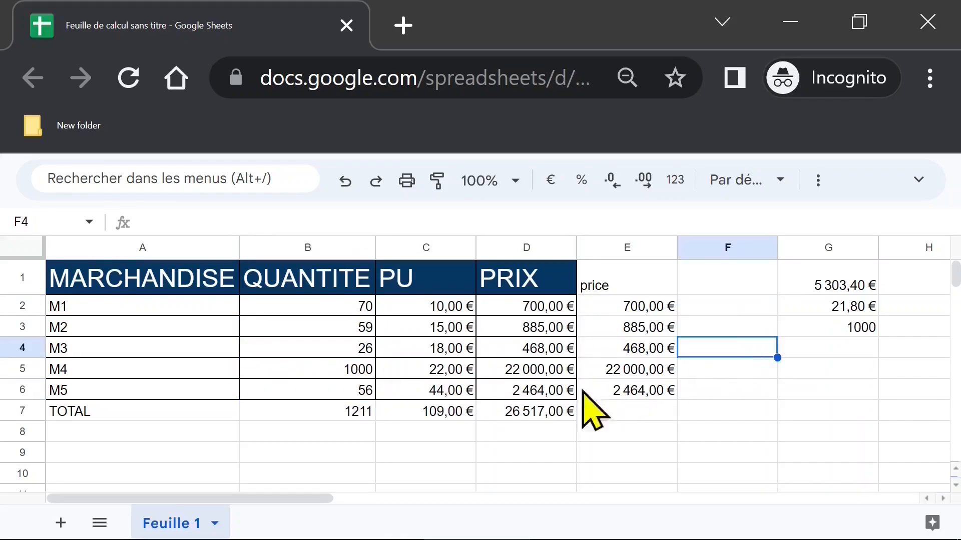
click(532, 412)
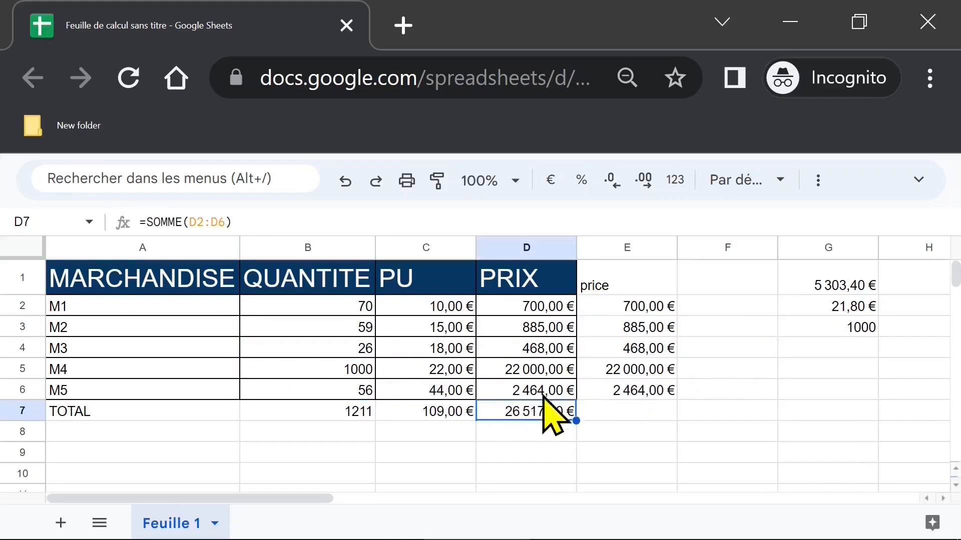
click(616, 418)
drag(639, 307, 637, 375)
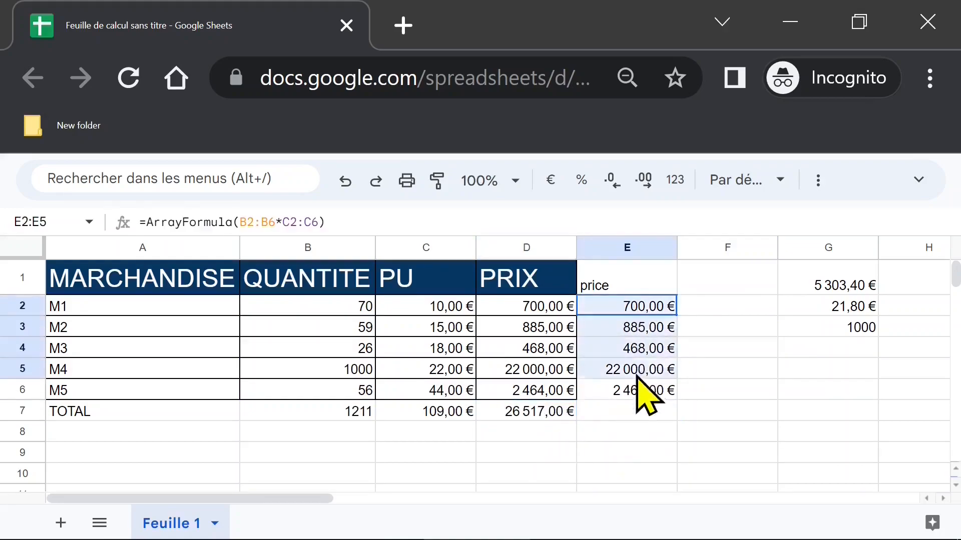
Step: Give cell E7 a black fill and yellow text
click(639, 412)
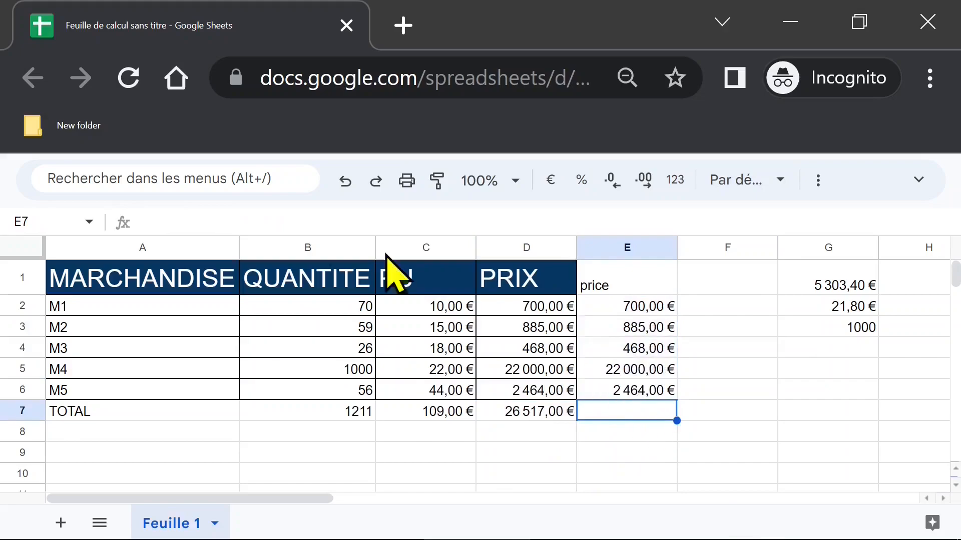
click(817, 181)
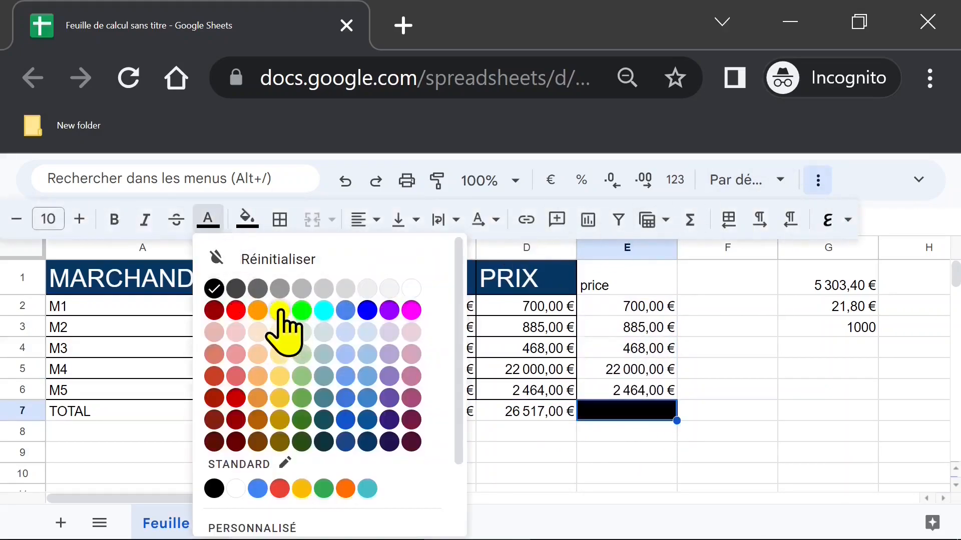
click(279, 311)
click(729, 422)
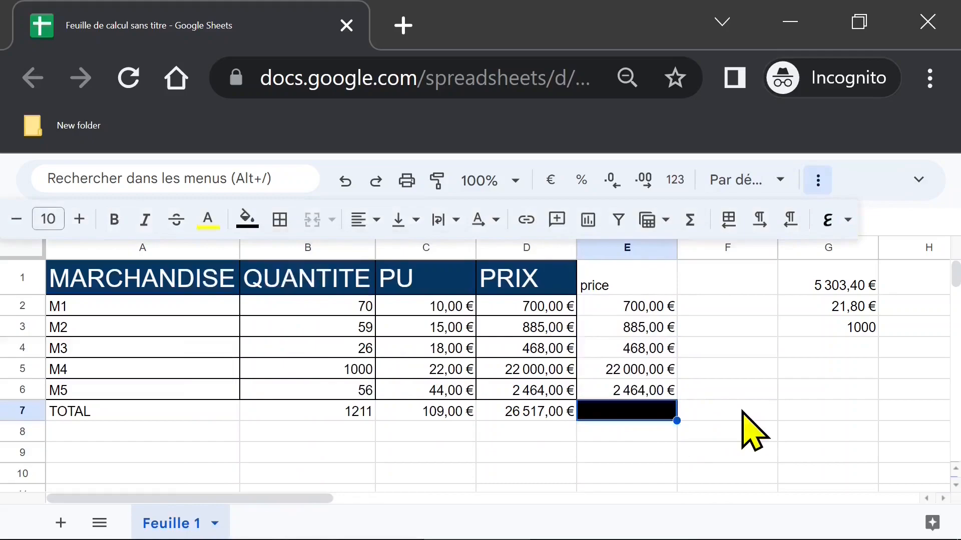
Step: Enter =SOMMEPROD(B2:B6*C2:C6) in E7 to calculate the total price directly from quantities and unit prices
text(=s)
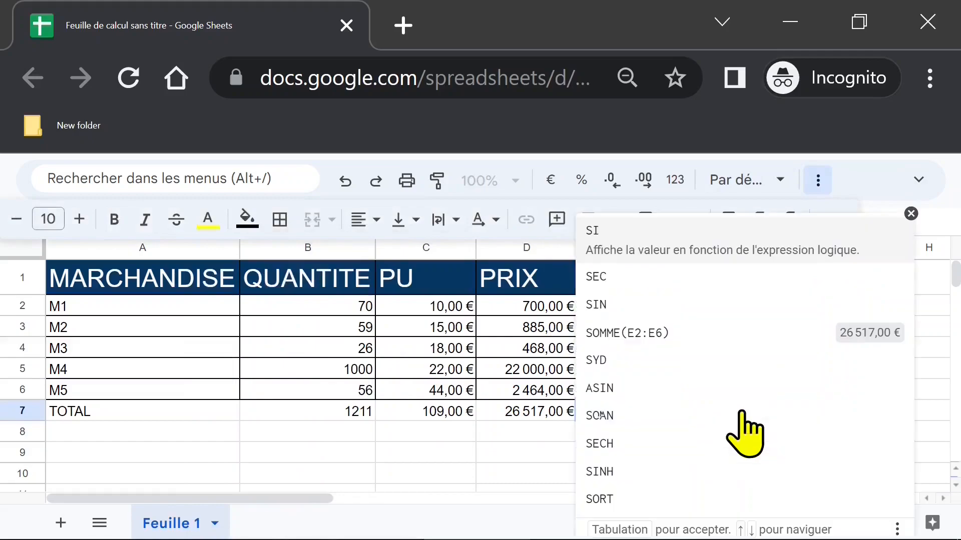
text(ommep)
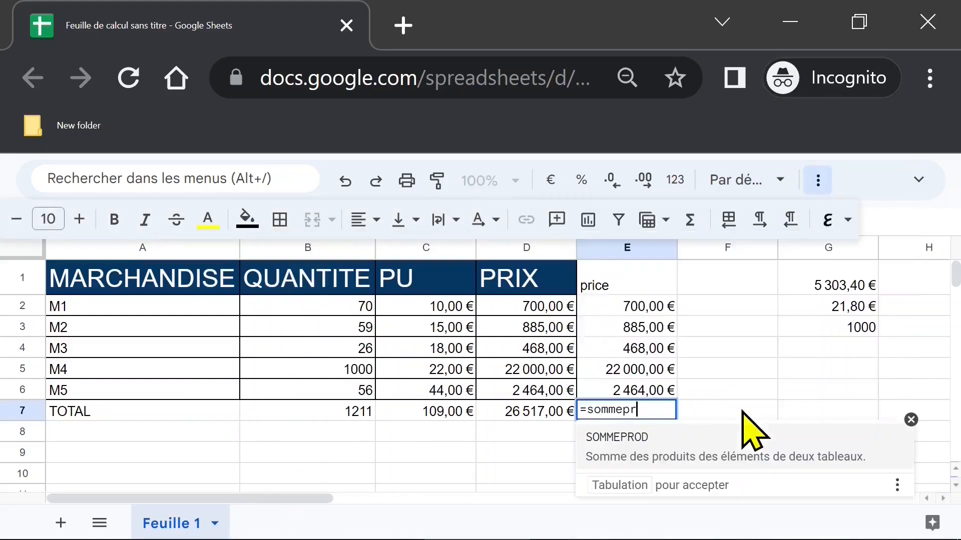
text(r)
key(Tab)
drag(328, 311, 331, 391)
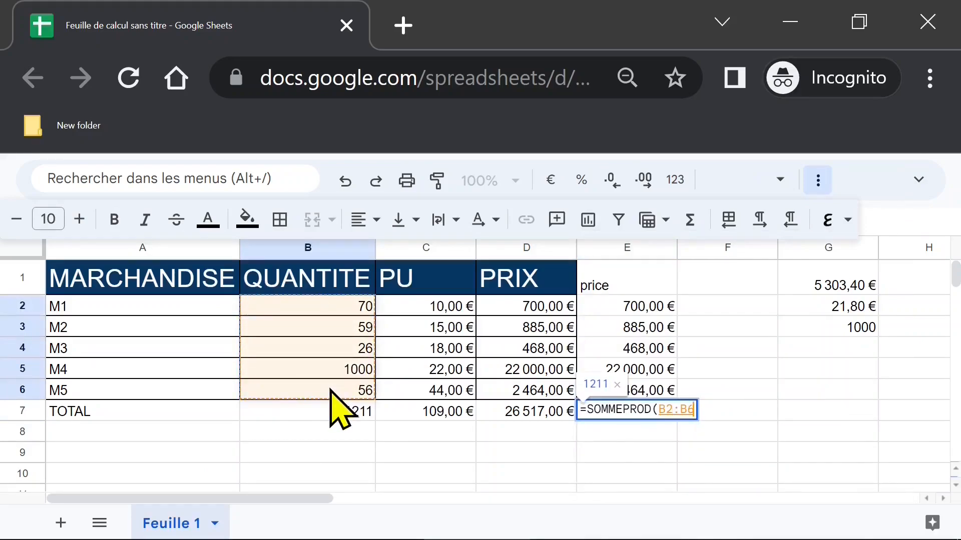
text(*)
click(439, 308)
drag(439, 308, 438, 395)
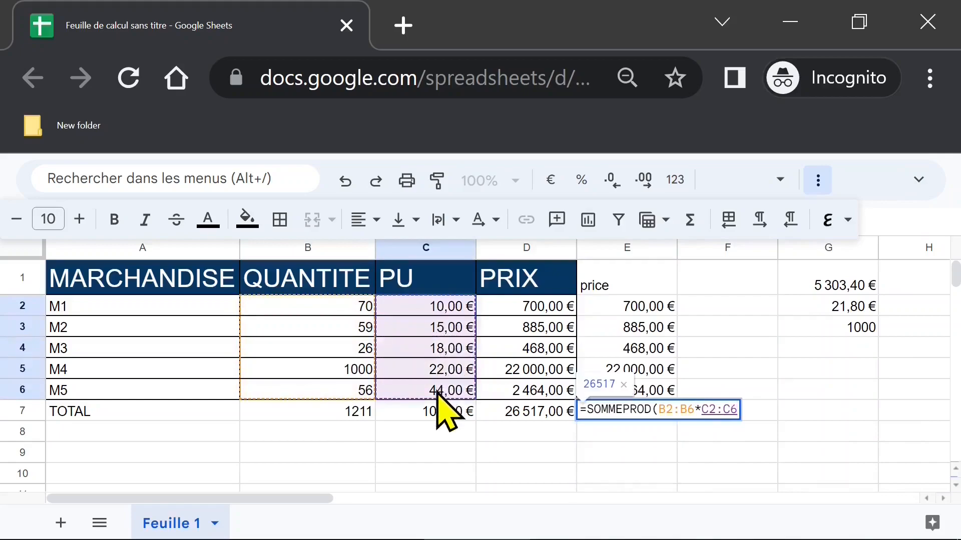
text())
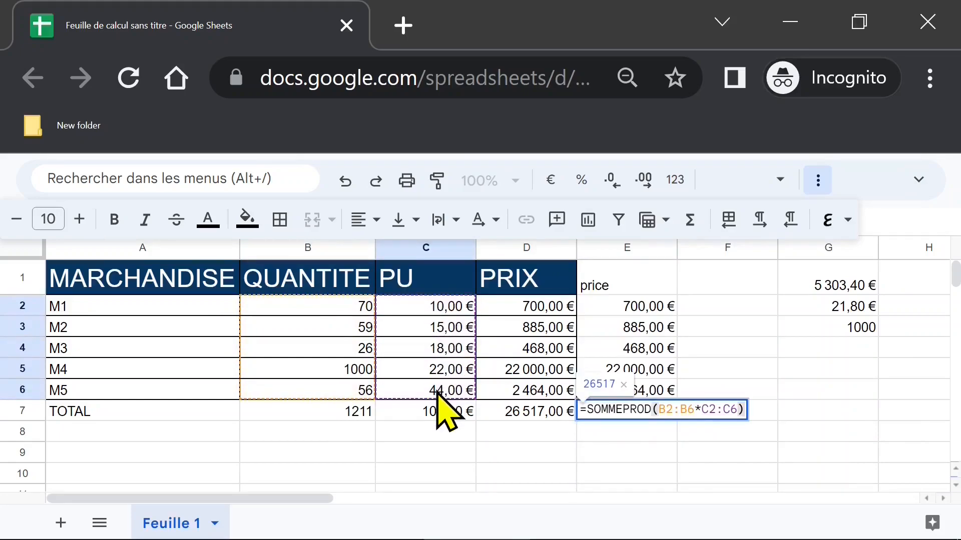
key(Return)
Step: Compare the result in E7 with the total in D7 and format E7 as euro currency
click(639, 416)
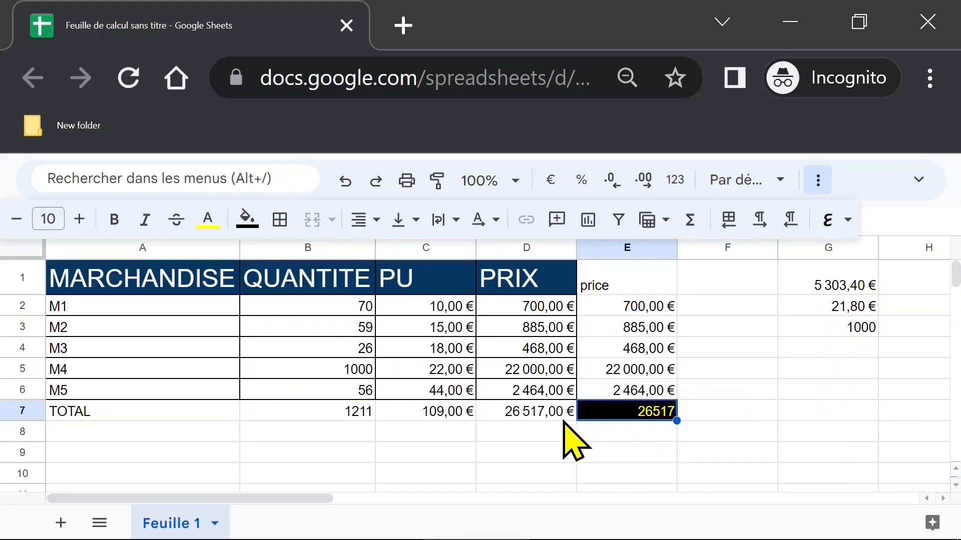
click(530, 415)
click(655, 419)
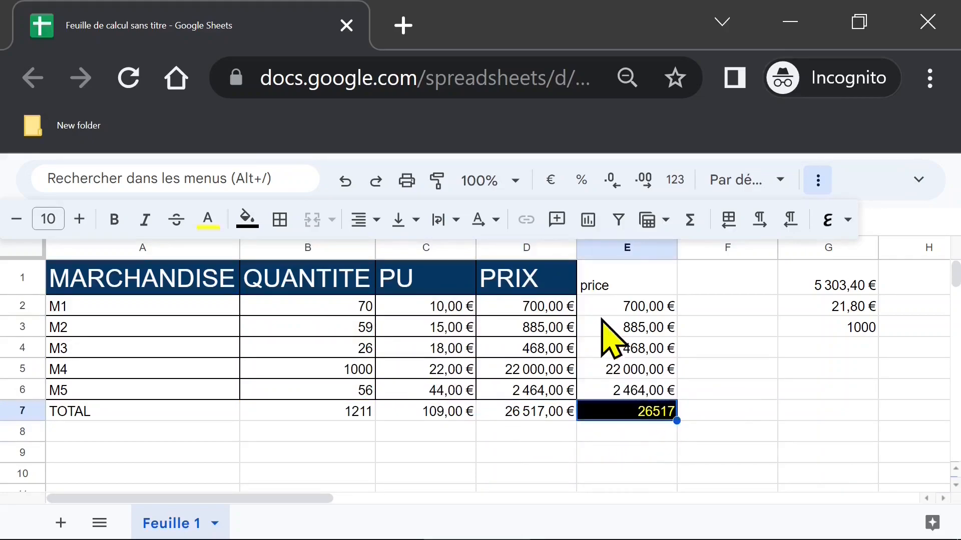
click(553, 185)
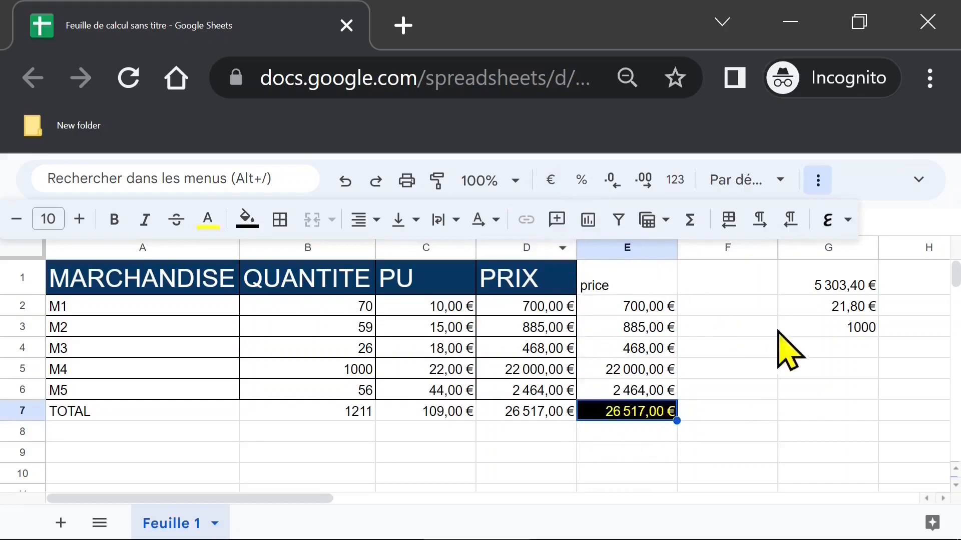
Step: Set the sheet zoom to 125% and check the cells of the enlarged table
click(517, 183)
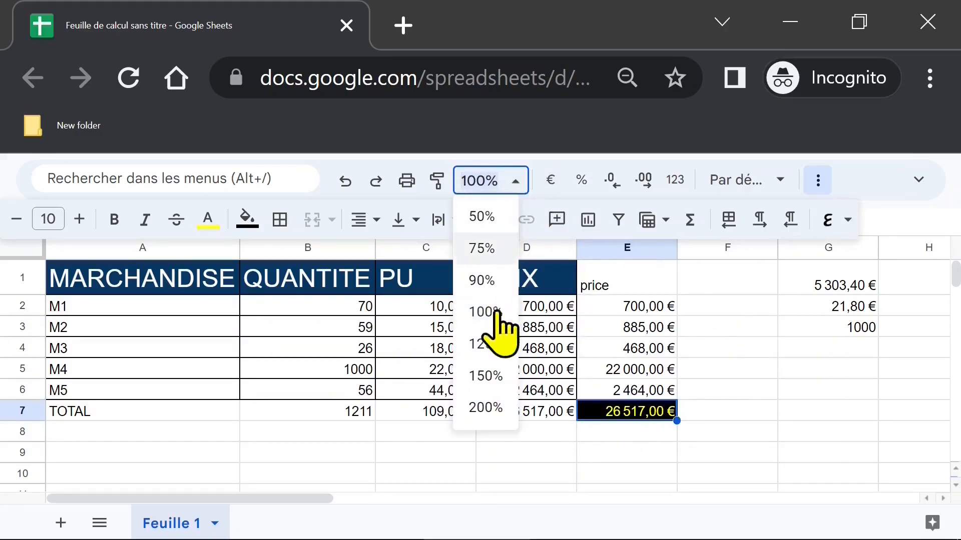
click(493, 344)
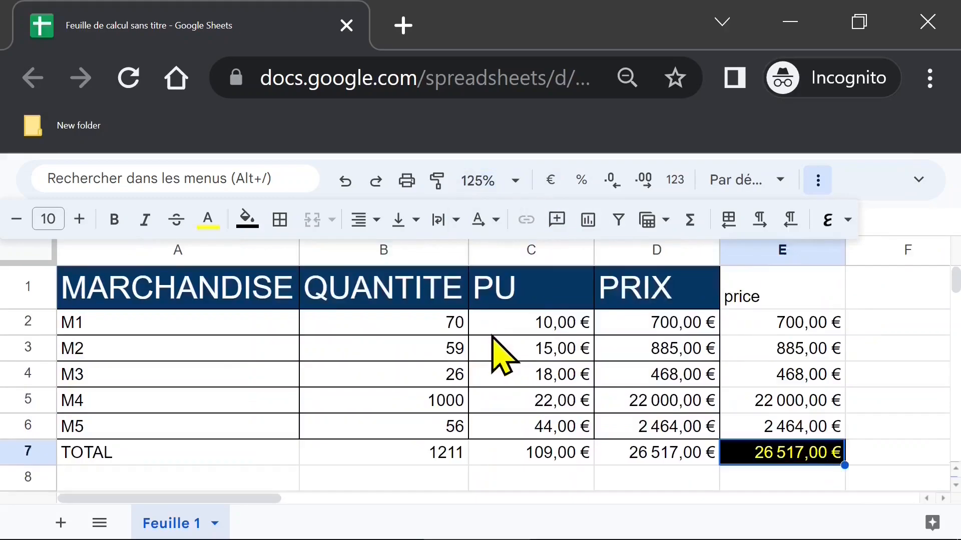
click(761, 345)
click(744, 330)
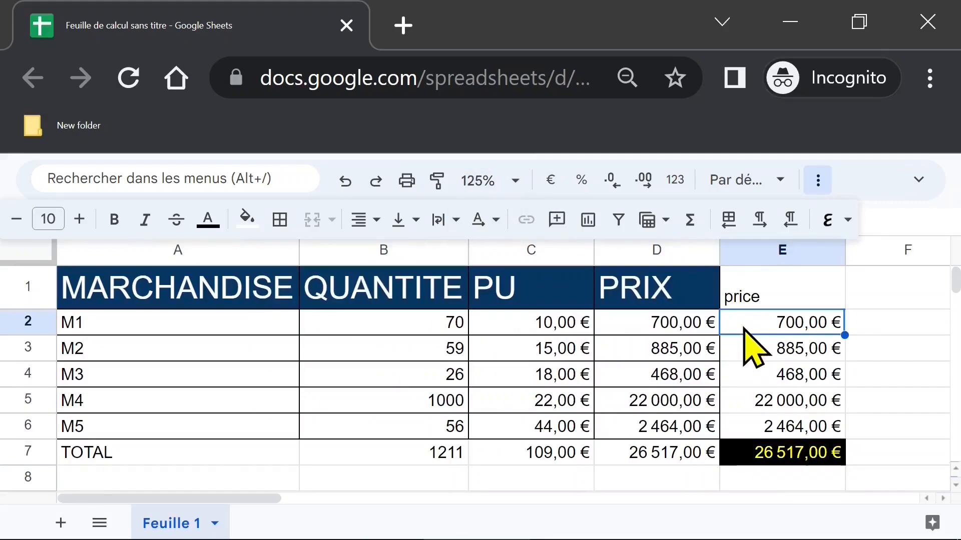
click(498, 347)
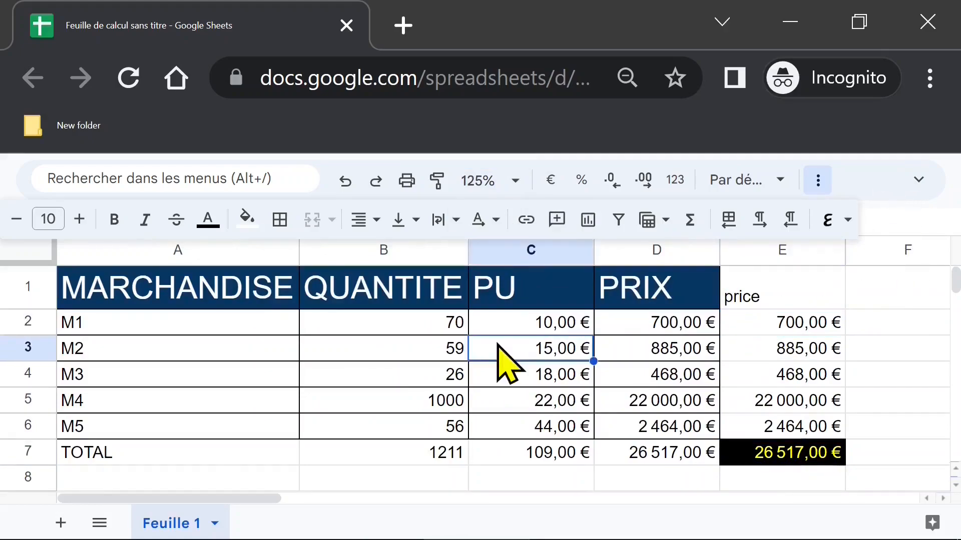
click(297, 328)
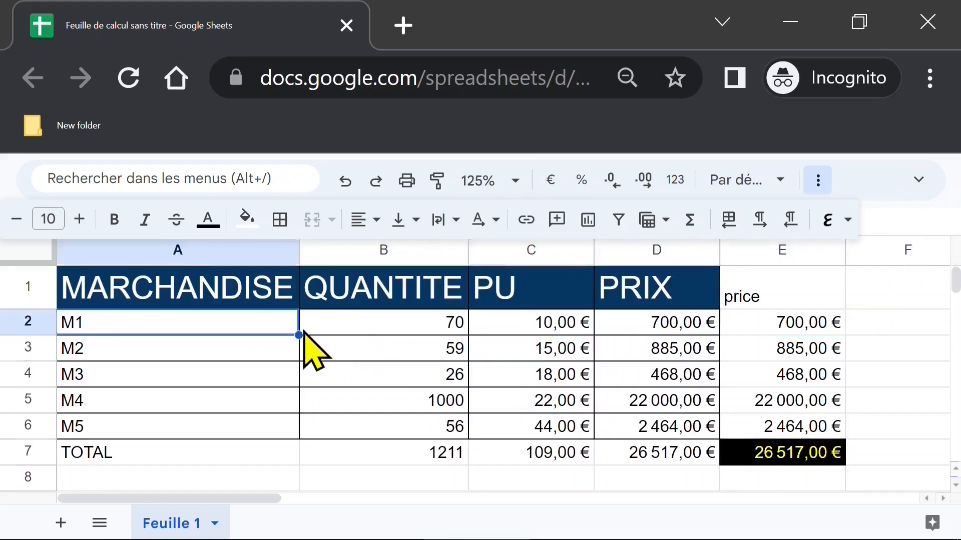
Step: Restore the hidden menus and look up the download option among the file commands
key(ctrl+shift+f)
click(85, 201)
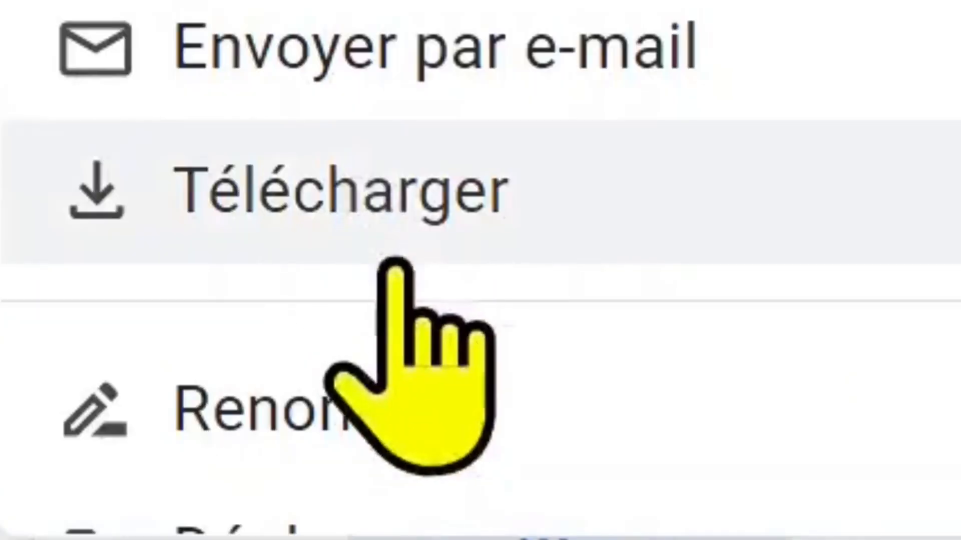
mouse_move(141, 451)
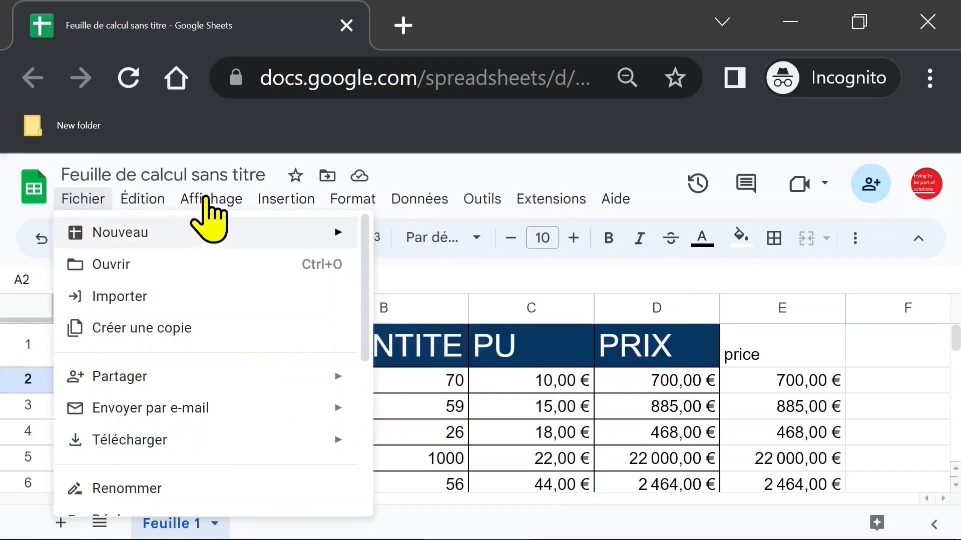
Step: Rename the spreadsheet as "formation google sheet" and hide the menus again
click(178, 172)
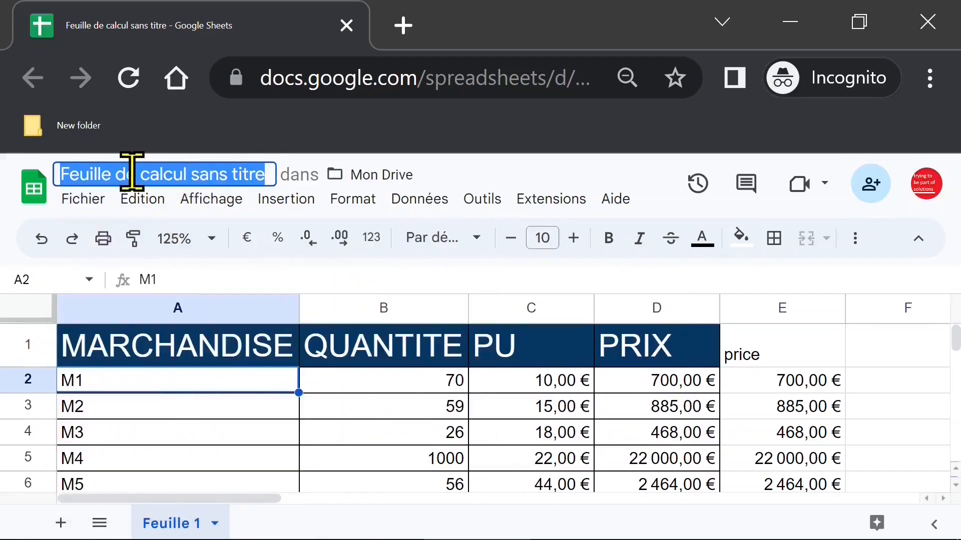
text(formation google sheet)
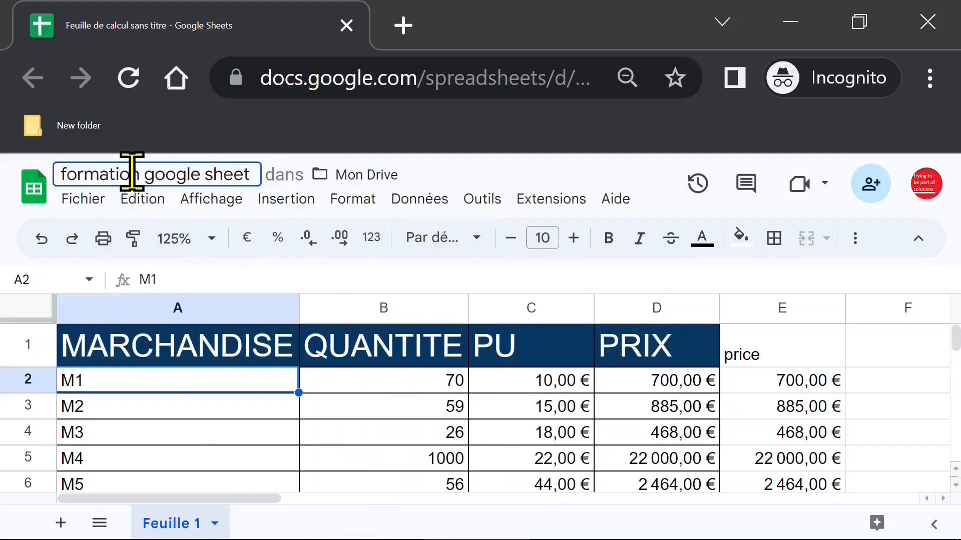
key(Return)
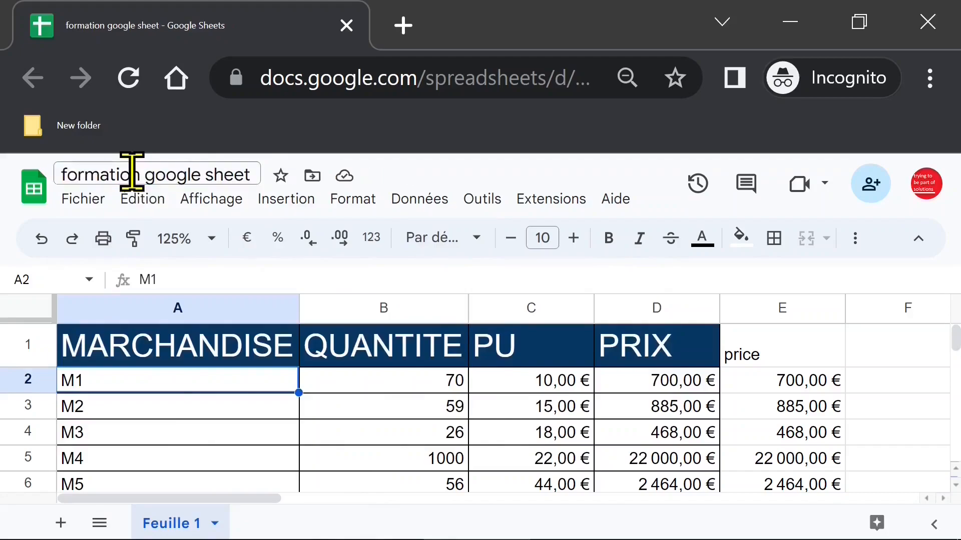
key(Right)
click(918, 238)
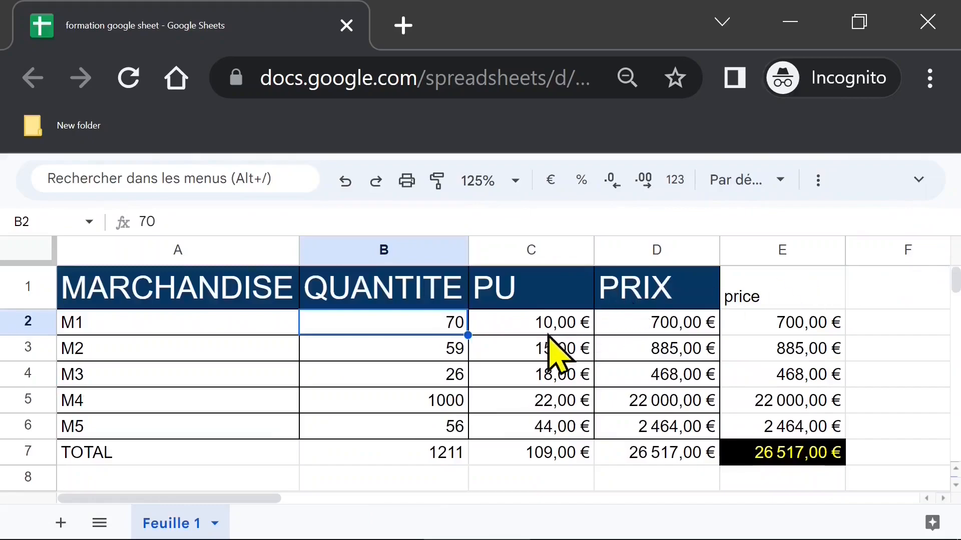
Step: Select the range B1:C6 and open Explorer to examine the suggested charts for the table
click(369, 291)
drag(369, 290, 516, 418)
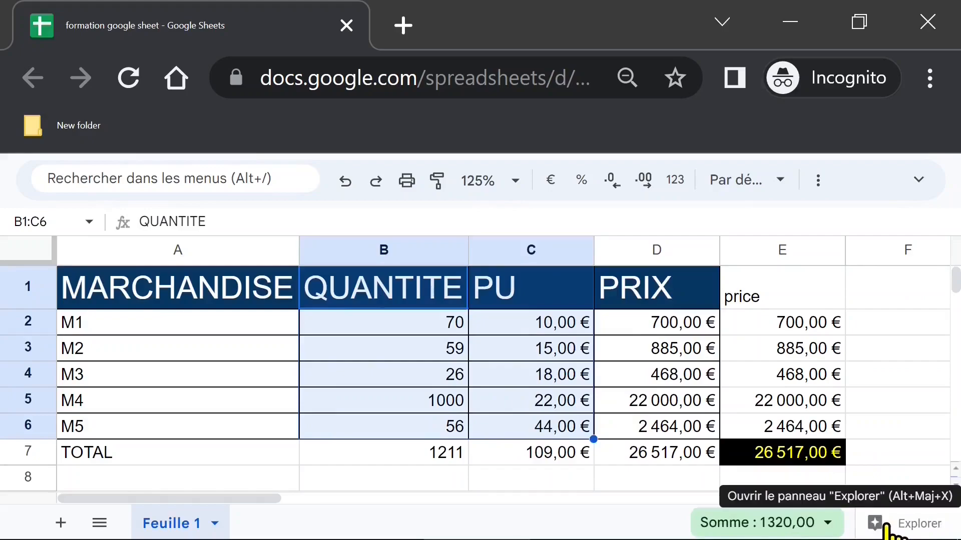
click(889, 529)
drag(941, 272, 950, 347)
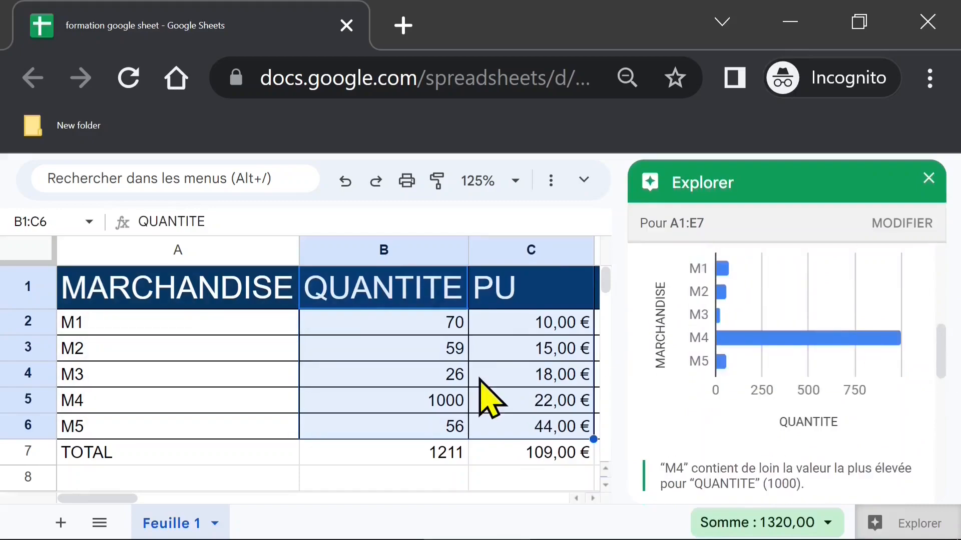
Step: Set the quantity of M4 in B5 to 100 and review the PRIX et price chart in Explorer
click(417, 400)
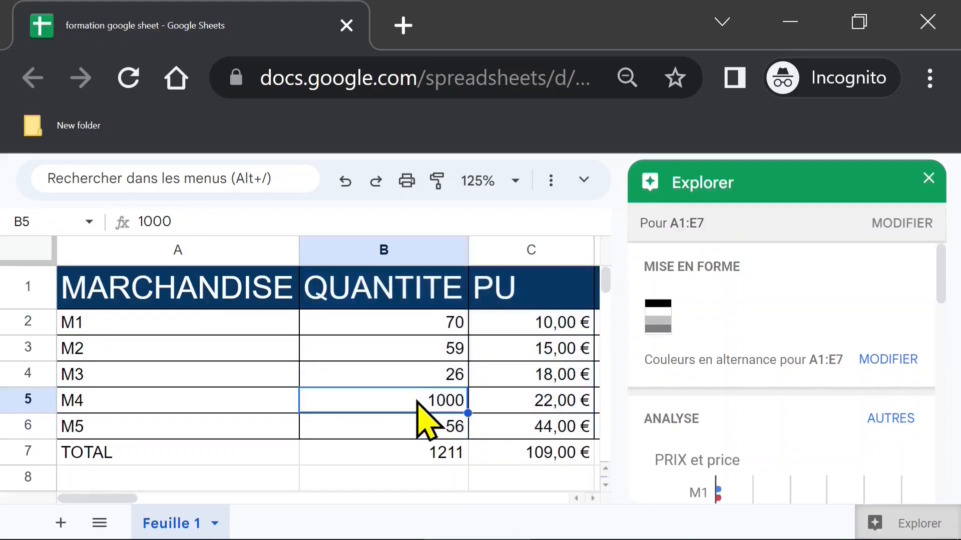
text(1)
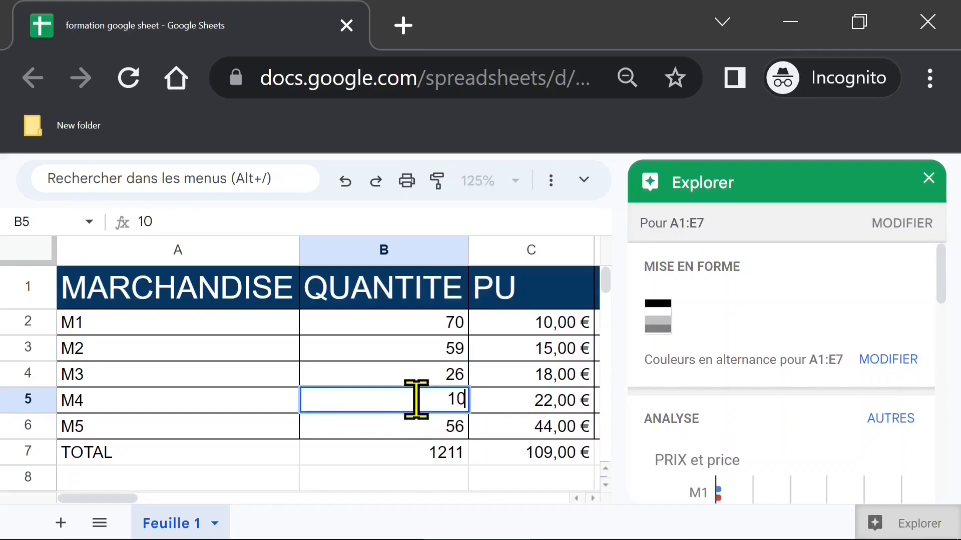
key(Return)
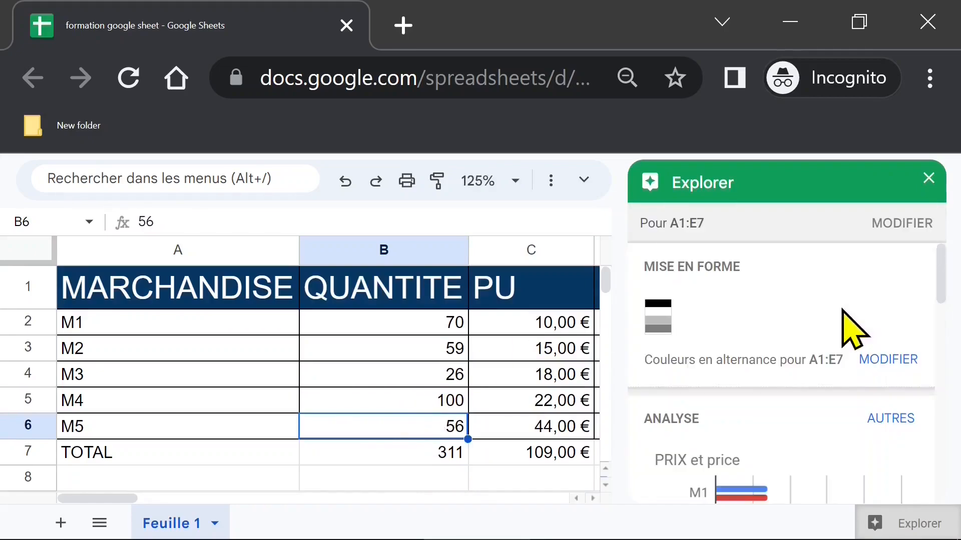
drag(944, 267, 937, 296)
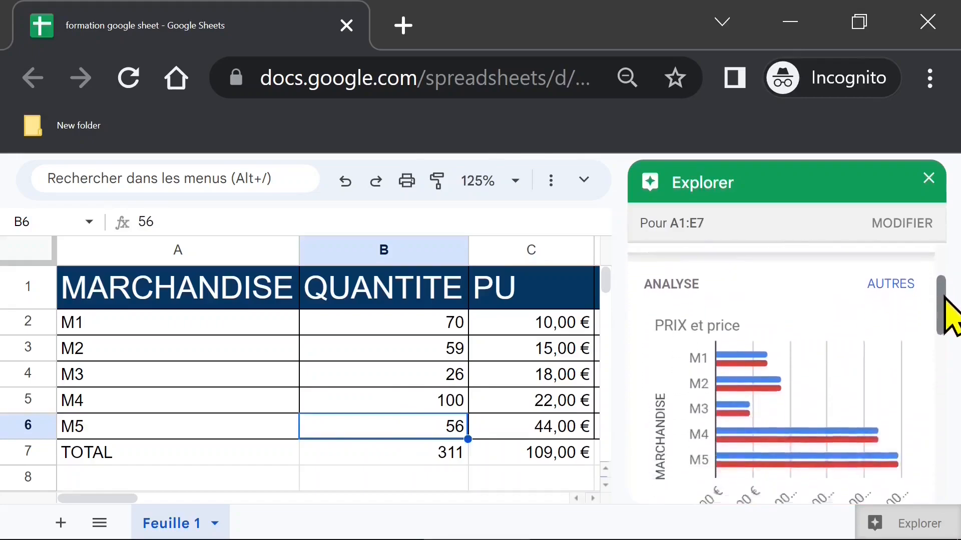